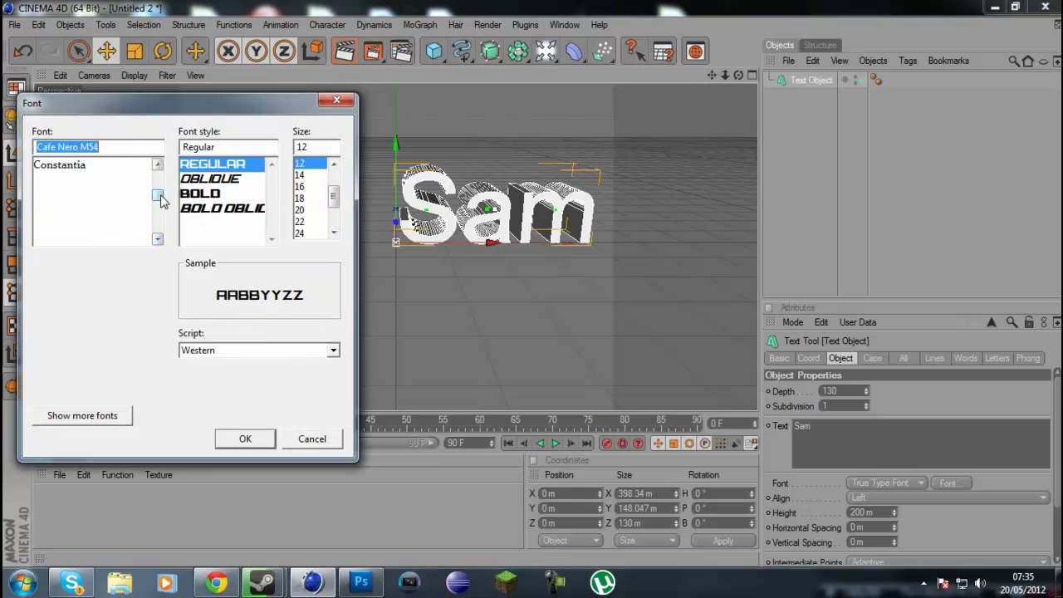
- Set the text object's font to Ethnocentric and its alignment to Middle
click(139, 182)
click(245, 439)
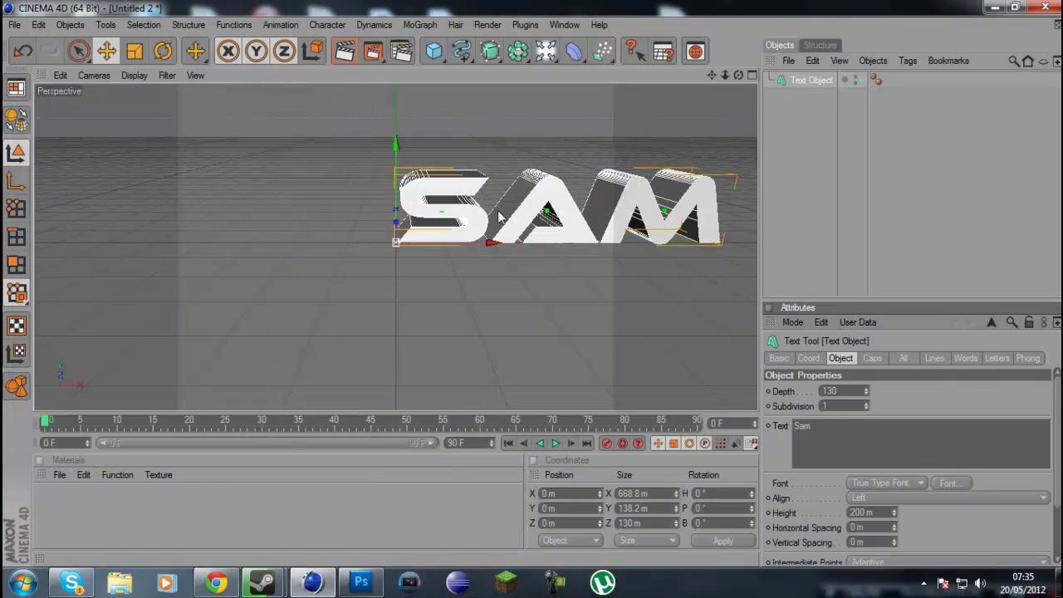
click(955, 497)
click(874, 526)
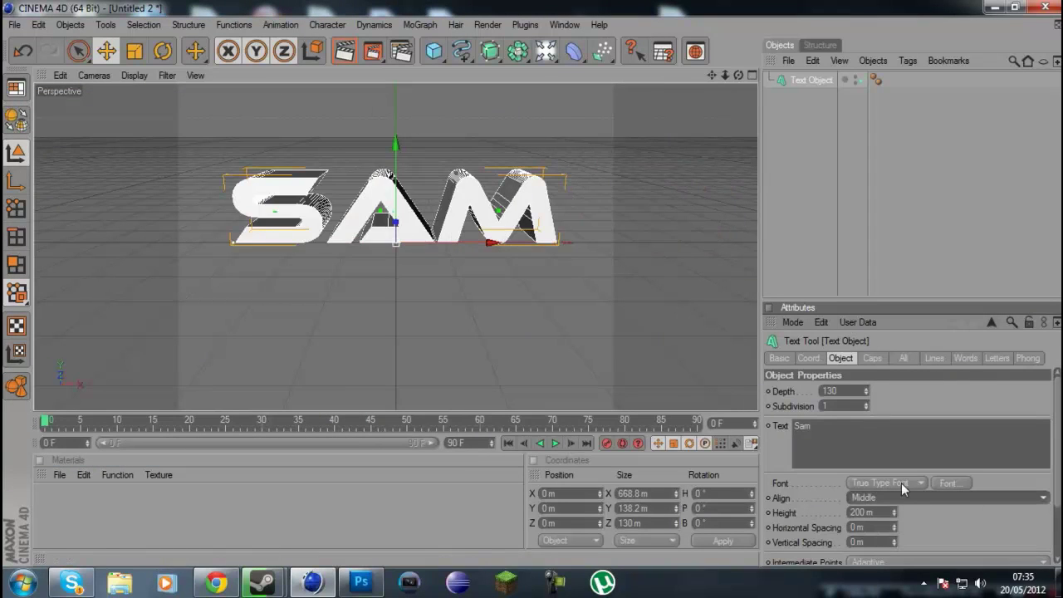
- Change the text's font to LifeCraft in the Bold style
click(947, 483)
drag(159, 200, 159, 206)
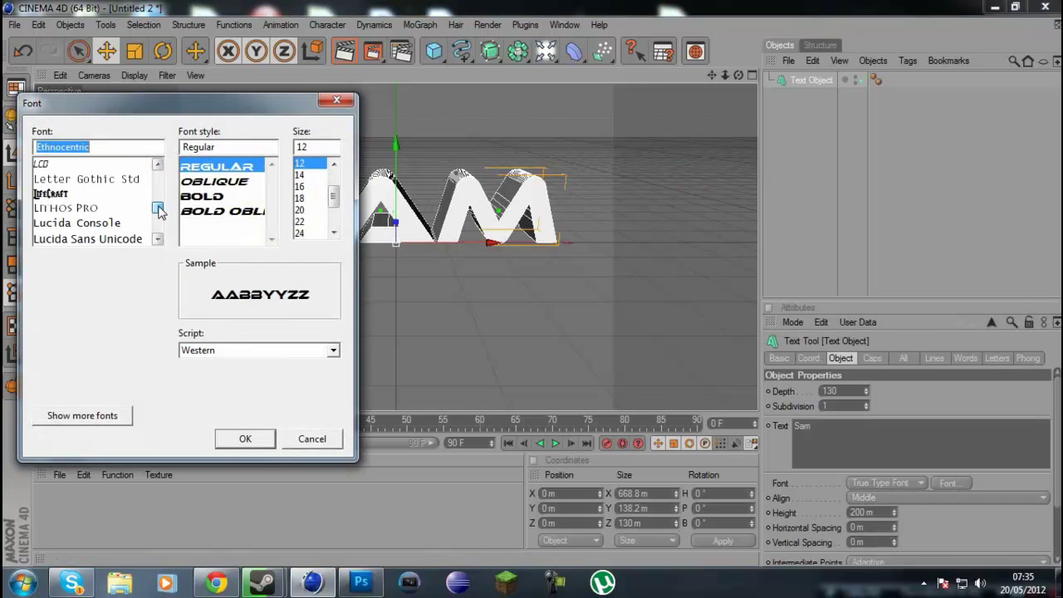
click(124, 195)
click(203, 196)
click(242, 439)
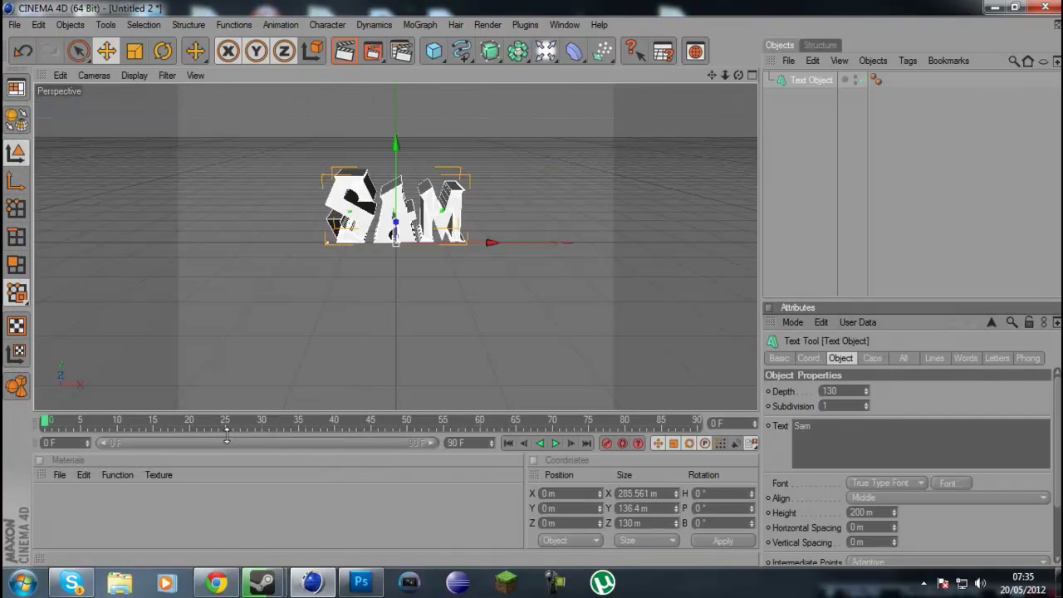
- Try the Xirod font on the text
click(947, 484)
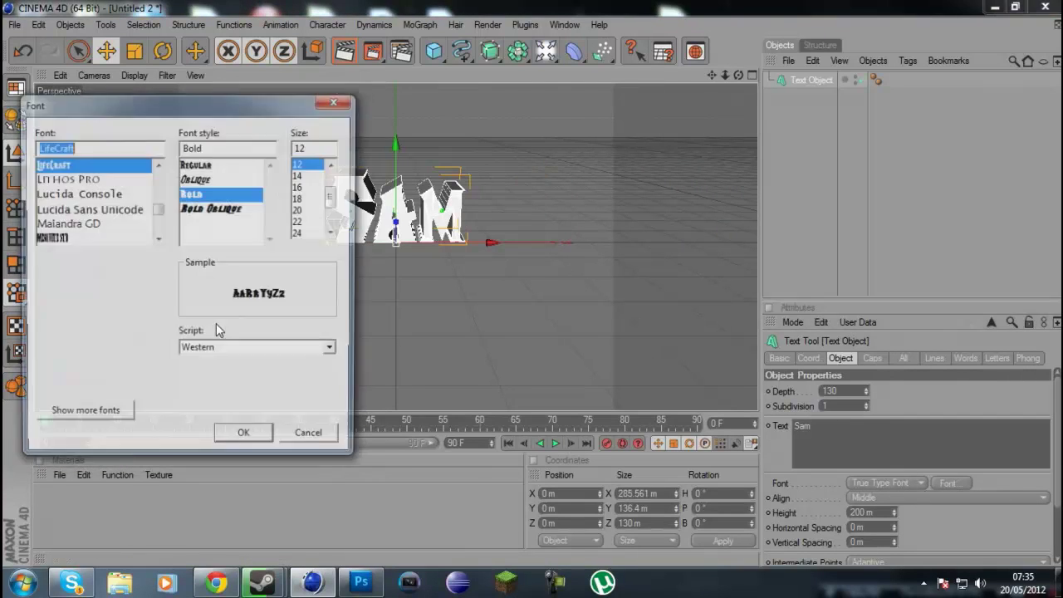
drag(158, 208, 156, 273)
click(92, 239)
click(245, 439)
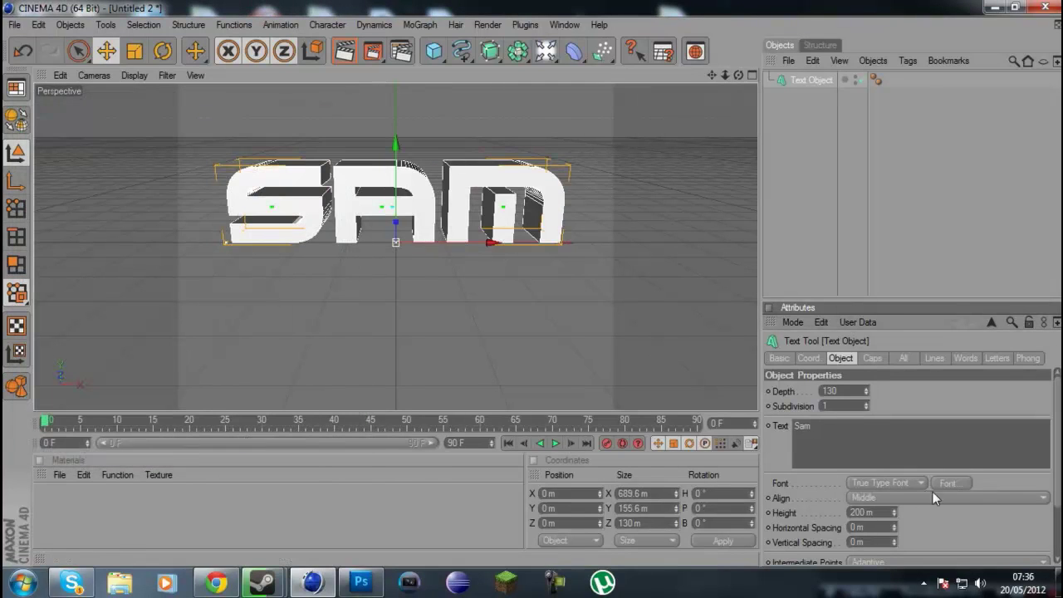
- Try the Cafe Nero M54 font on the text
click(947, 482)
scroll(138, 208, up, 15)
scroll(139, 208, down, 5)
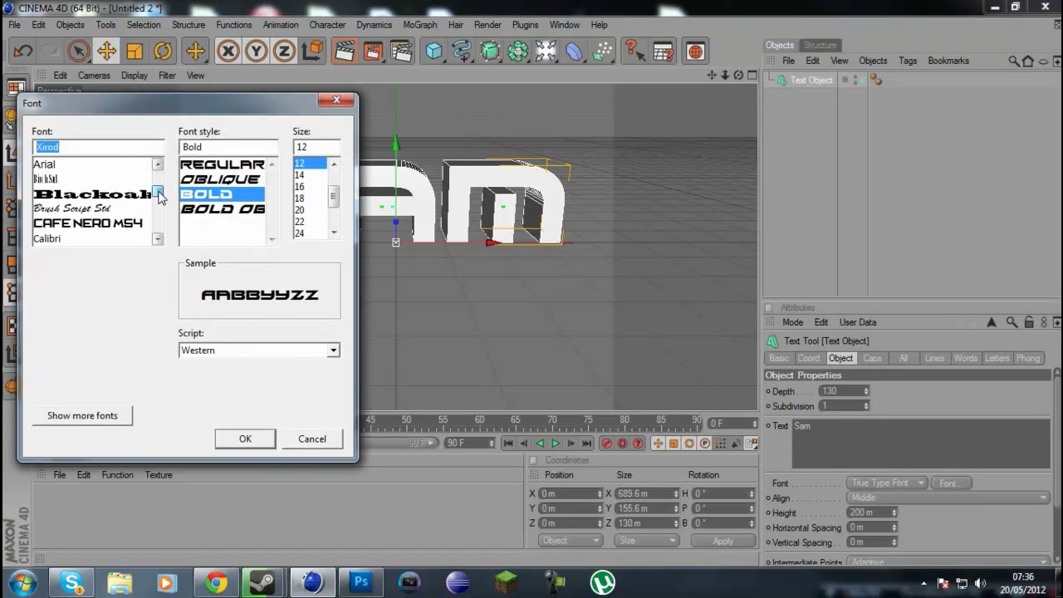
click(79, 221)
click(245, 439)
- Browse the font list and try the font listed just before Ethnocentric on the text
click(950, 483)
click(159, 240)
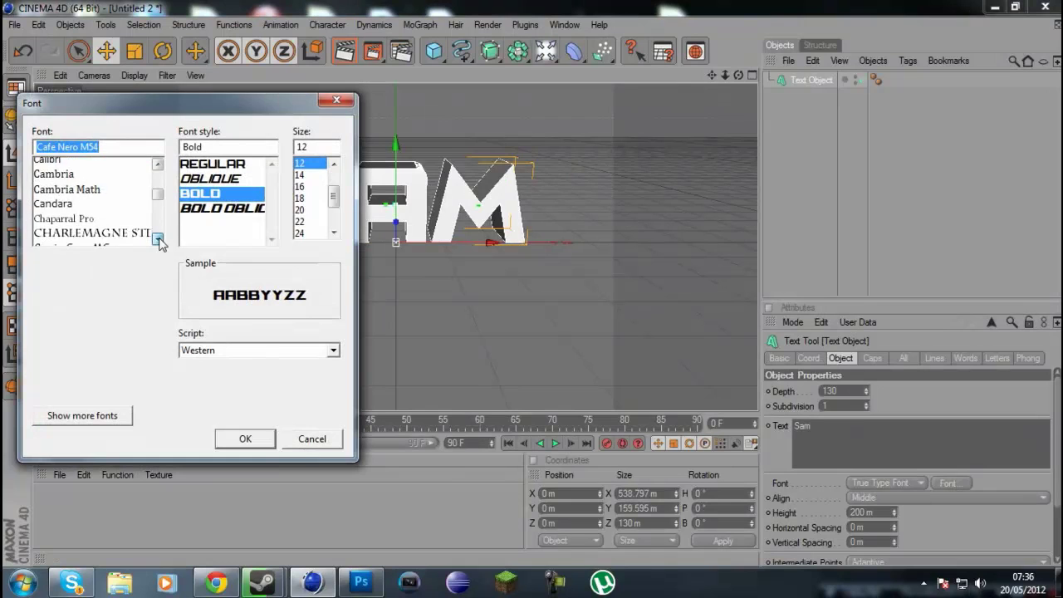
click(159, 164)
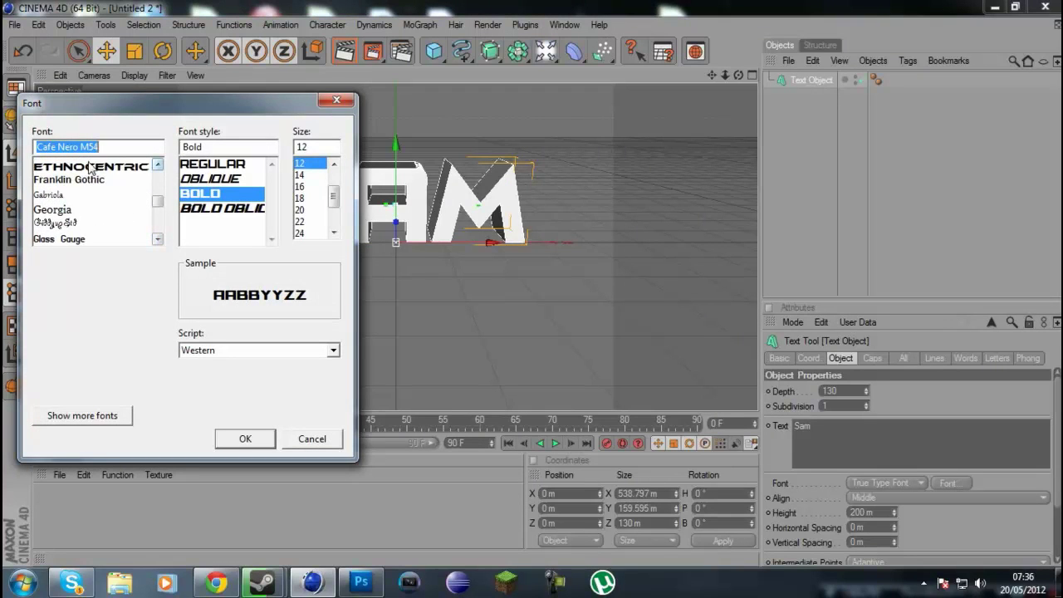
click(159, 165)
click(86, 165)
click(251, 438)
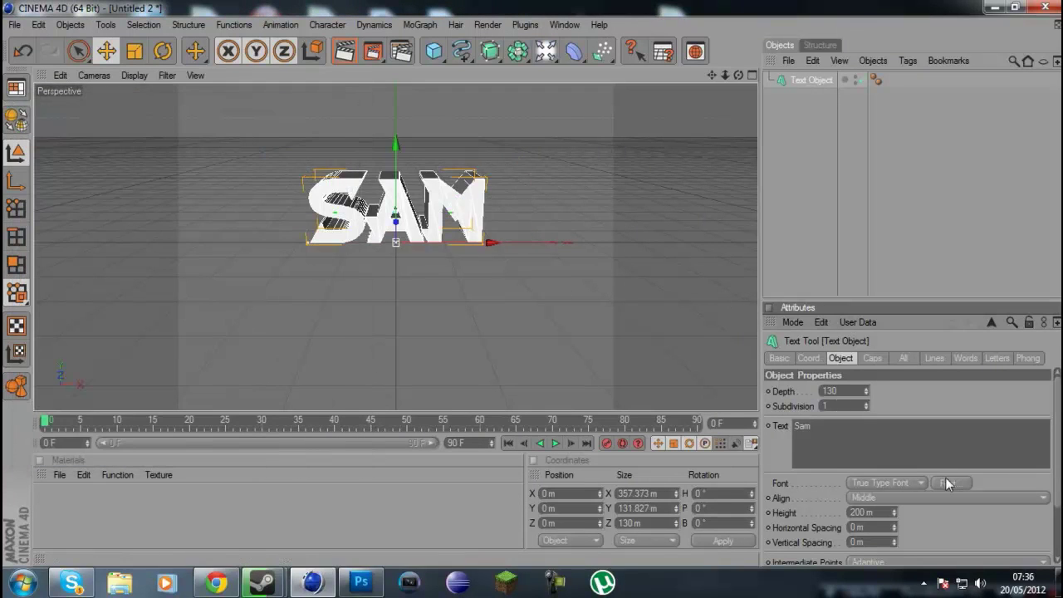
- Set the text's font back to Ethnocentric
click(949, 484)
click(95, 182)
click(246, 438)
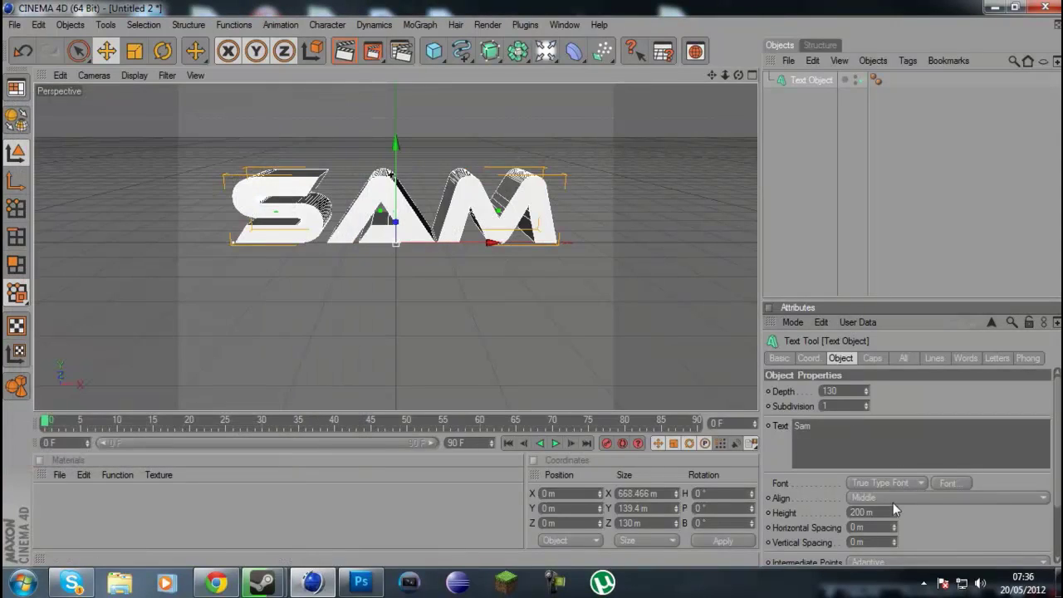
- Set both the start and end caps of the text to Fillet Cap
click(873, 360)
click(869, 391)
click(864, 453)
click(861, 436)
click(854, 498)
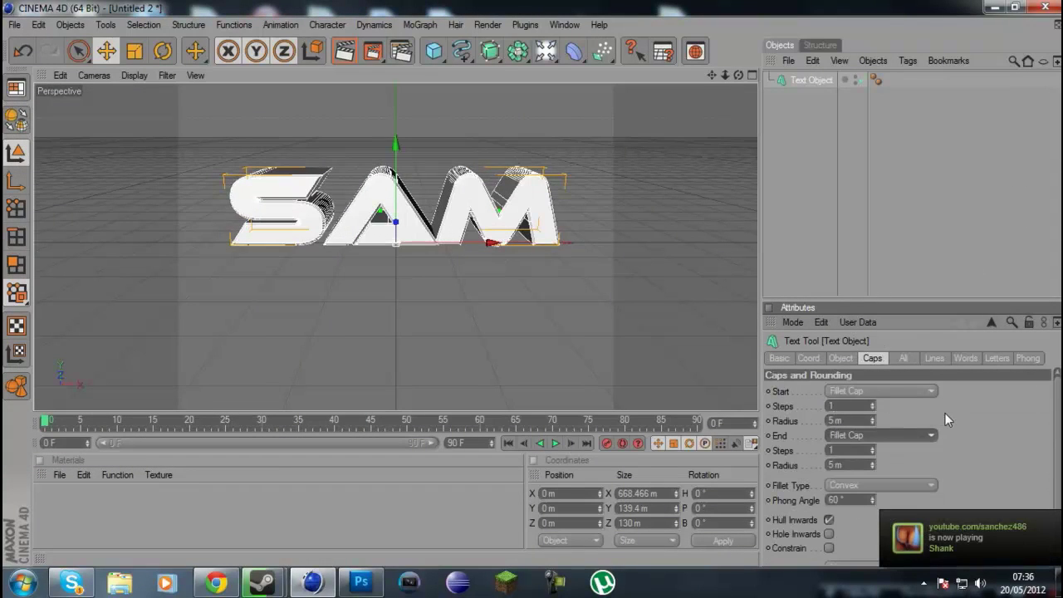
click(961, 532)
- Duplicate the text object and set the copy's start and end fillet radius to 20 m
click(783, 264)
click(804, 81)
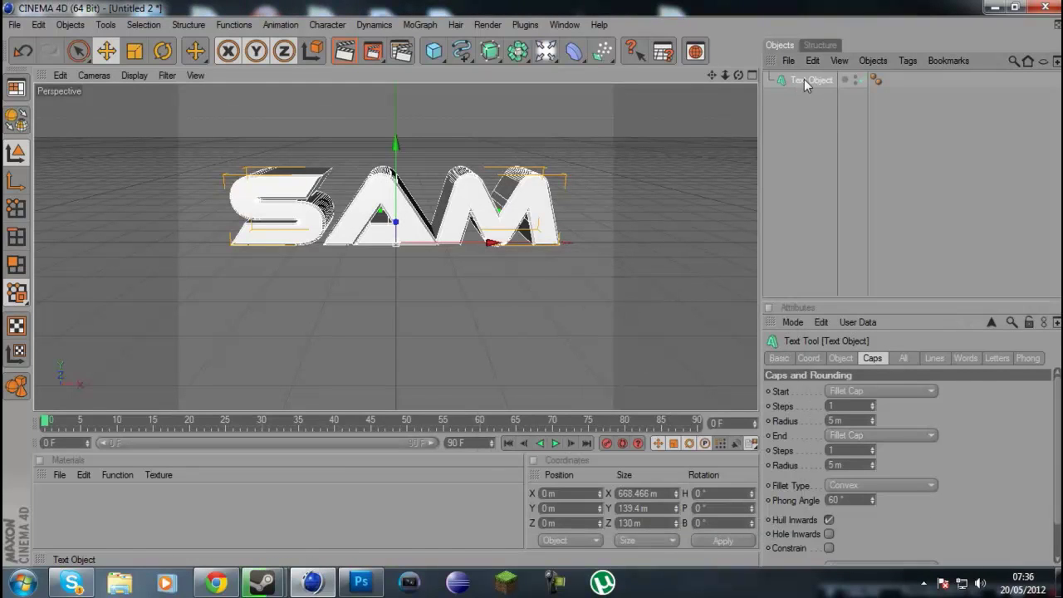
key(ctrl+v)
click(830, 419)
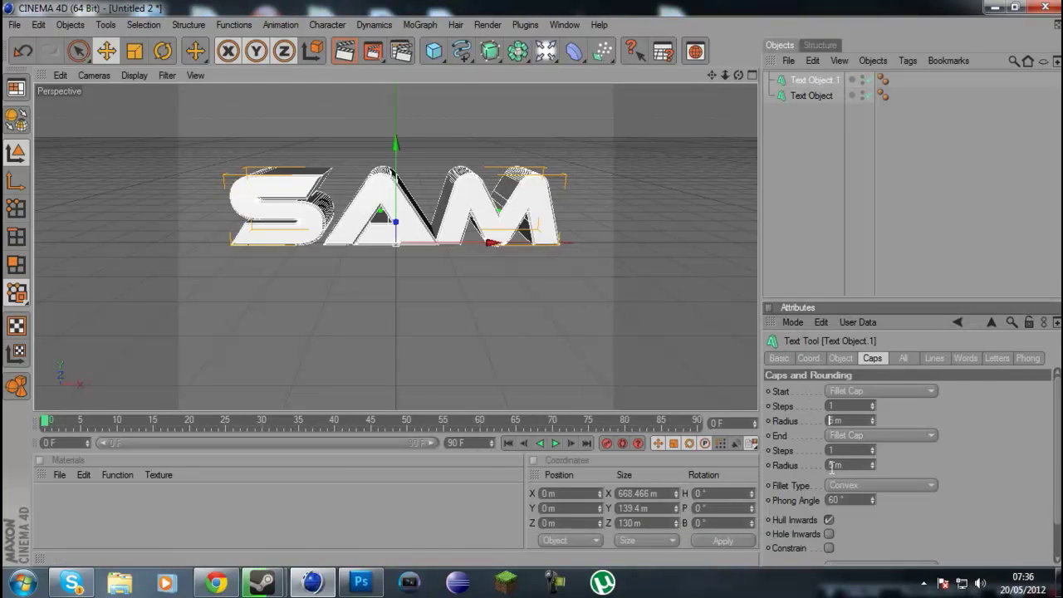
click(831, 466)
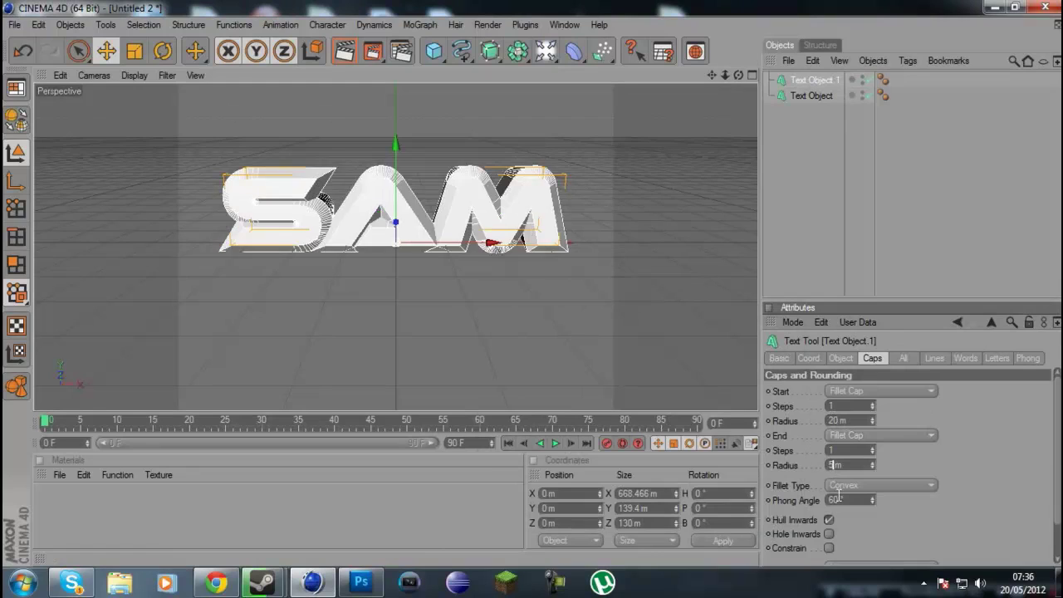
key(Return)
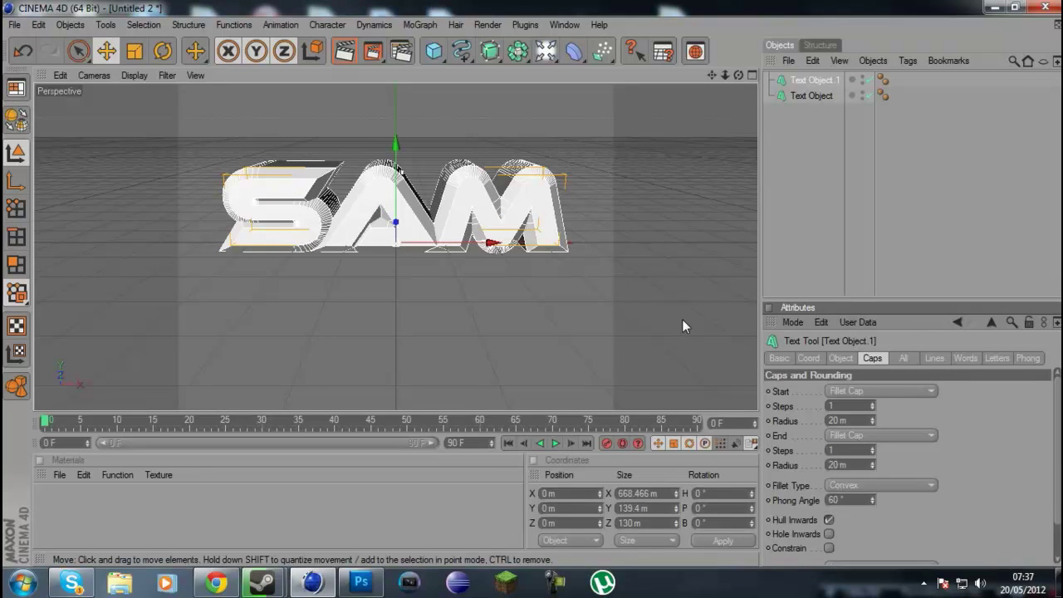
- Set the extrusion depth of the duplicated text to 65
click(842, 358)
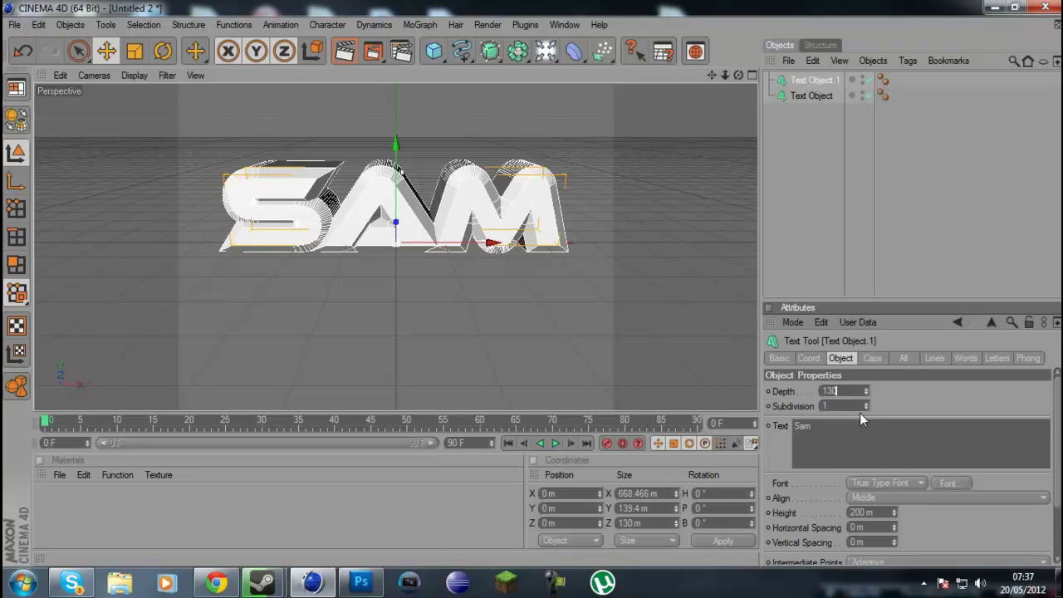
key(BackSpace)
key(BackSpace)
text(6565)
key(Return)
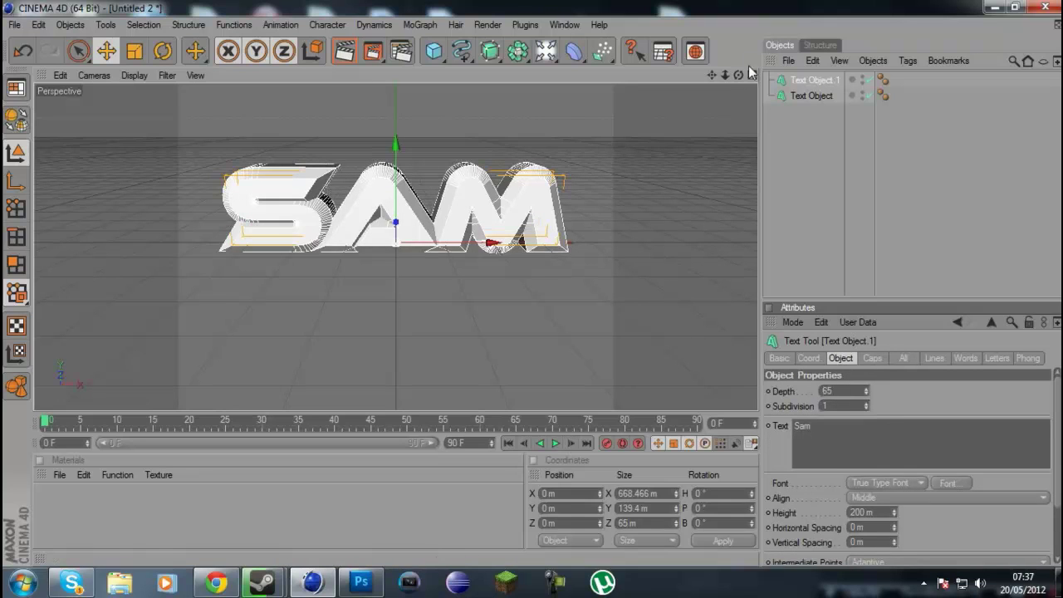
- Move the duplicated text back along the Z axis to about 35 m, behind the original's front face
drag(739, 75, 531, 85)
click(490, 245)
click(823, 80)
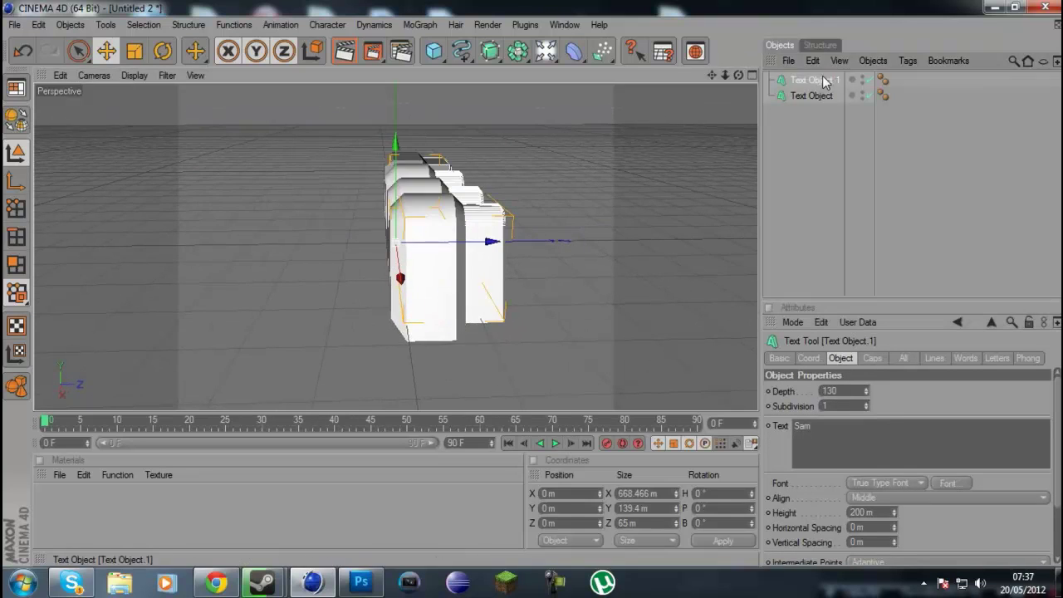
drag(493, 242, 511, 242)
- Select both text objects and raise them along the Y axis to about 42 m
drag(739, 75, 955, 56)
shift+click(823, 97)
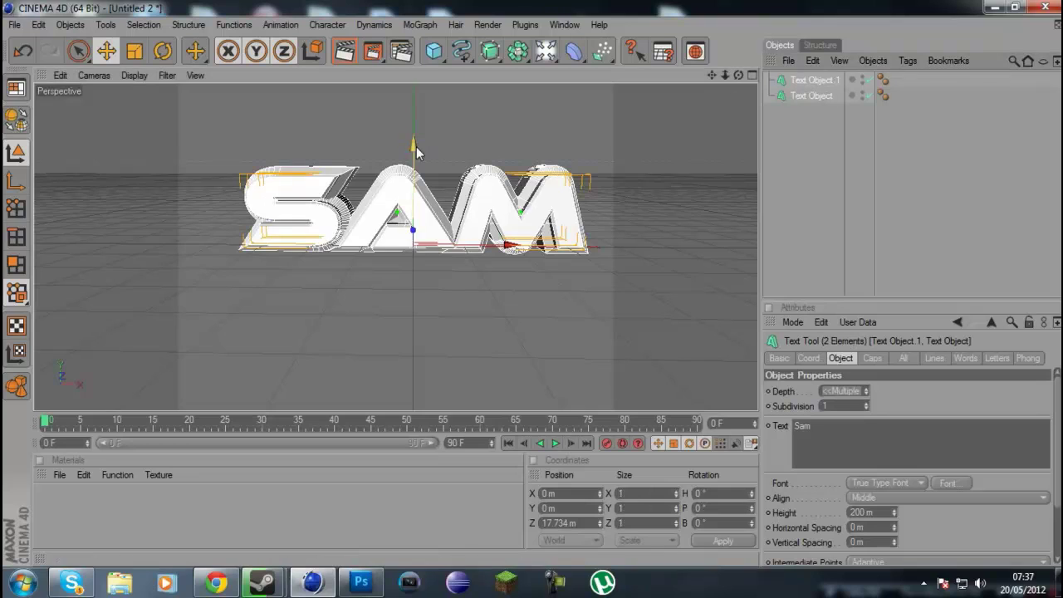
drag(414, 148, 416, 127)
click(820, 130)
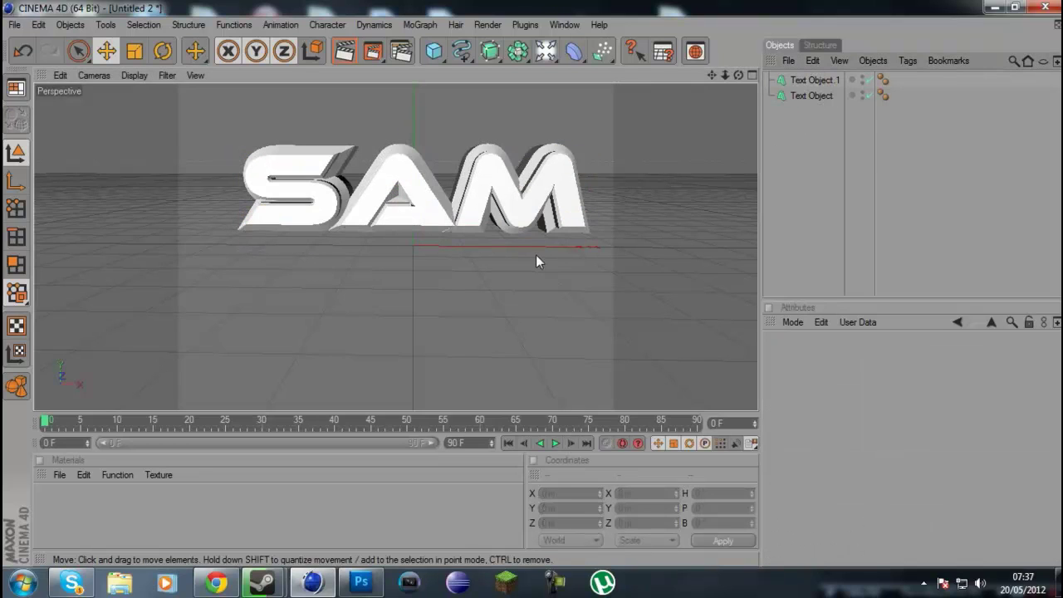
- Make the original text object editable and select it together with all its children
click(809, 95)
key(c)
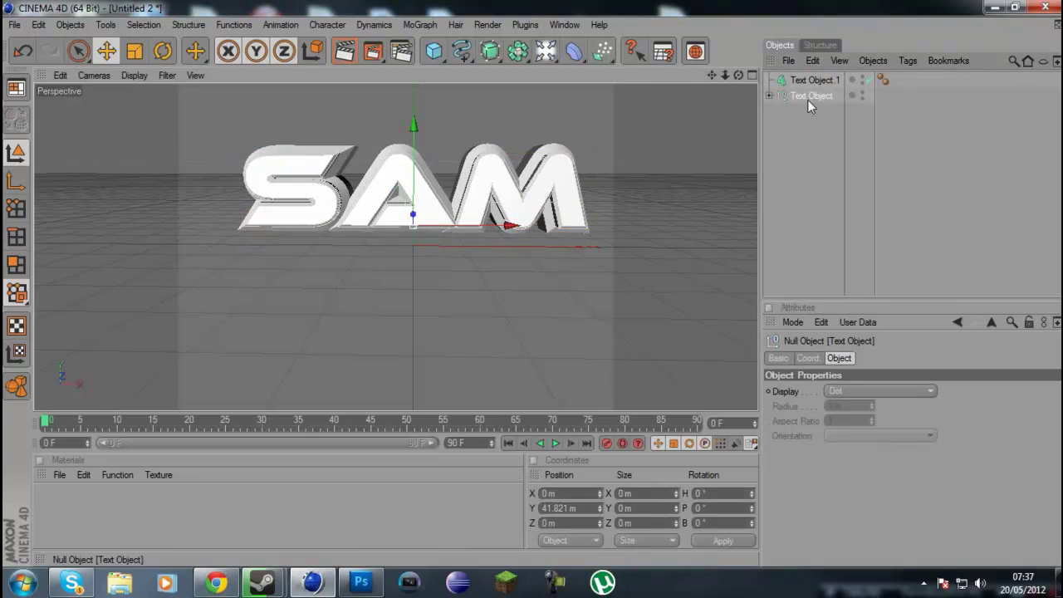
click(768, 95)
click(769, 96)
click(812, 61)
click(849, 226)
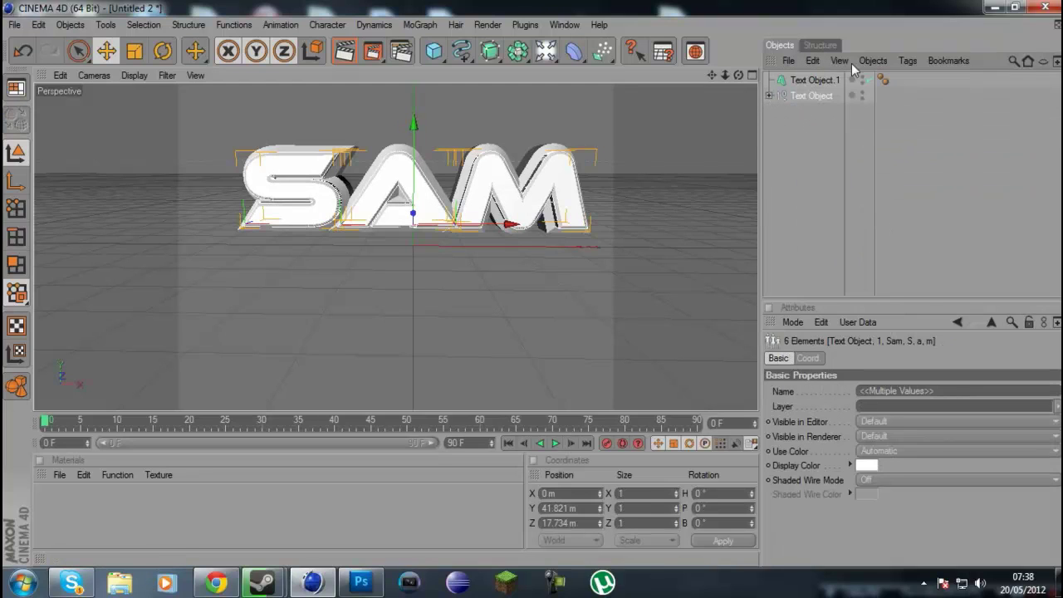
- Try merging the selected text hierarchy with Connect+Delete, and undo it
click(873, 61)
mouse_move(908, 90)
click(926, 196)
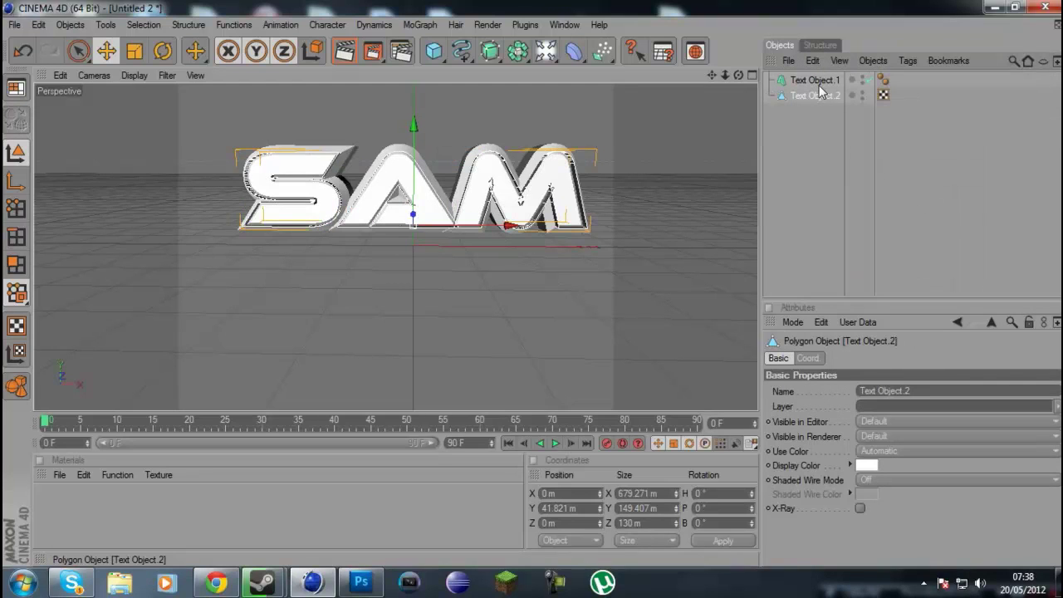
key(ctrl+z)
- Try Delete Without Children on the selected text hierarchy, and undo it
click(873, 61)
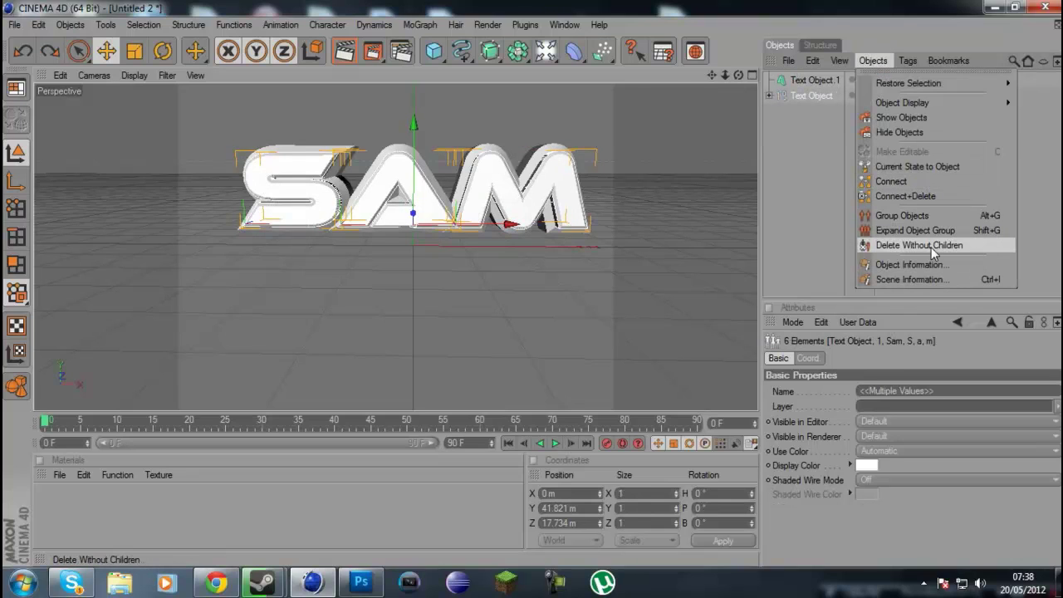
click(931, 247)
key(ctrl+z)
click(875, 64)
mouse_move(914, 60)
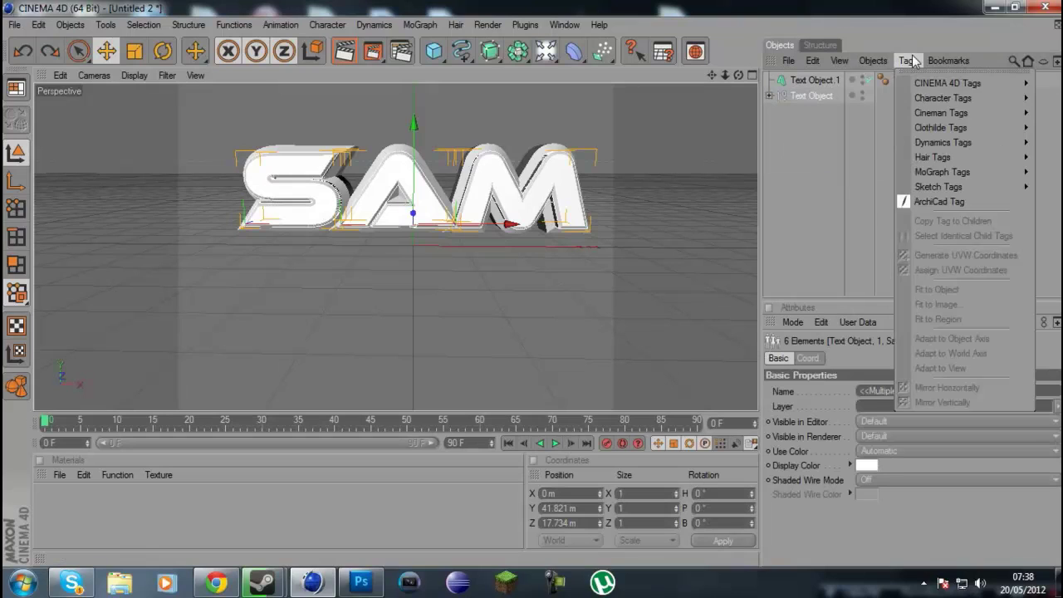
click(854, 57)
click(874, 60)
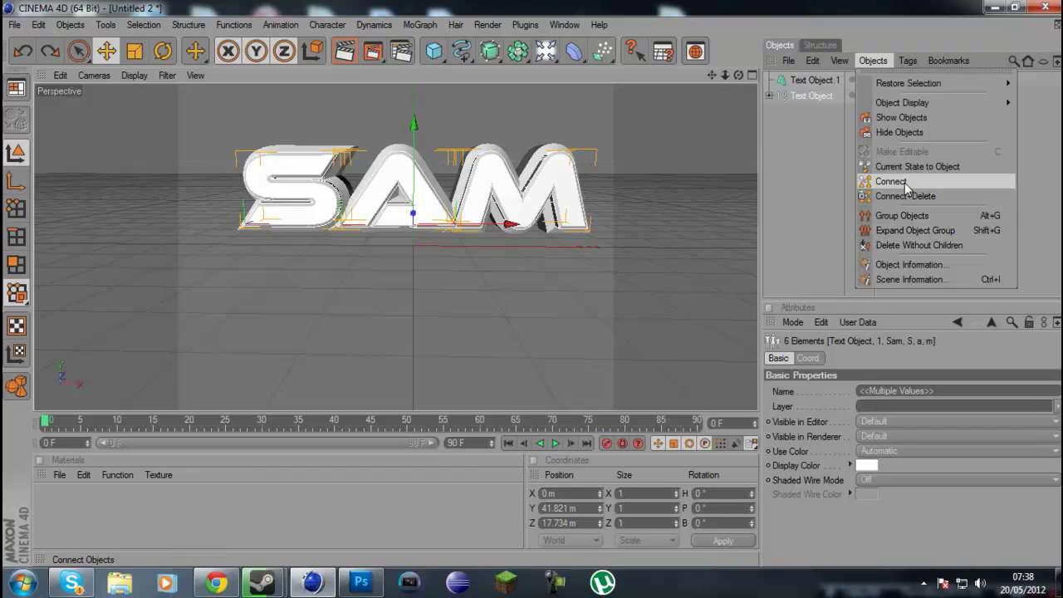
- Expand the original text's hierarchy and move its three letter objects out to the top level as editable polygon objects
click(770, 96)
click(777, 112)
click(782, 125)
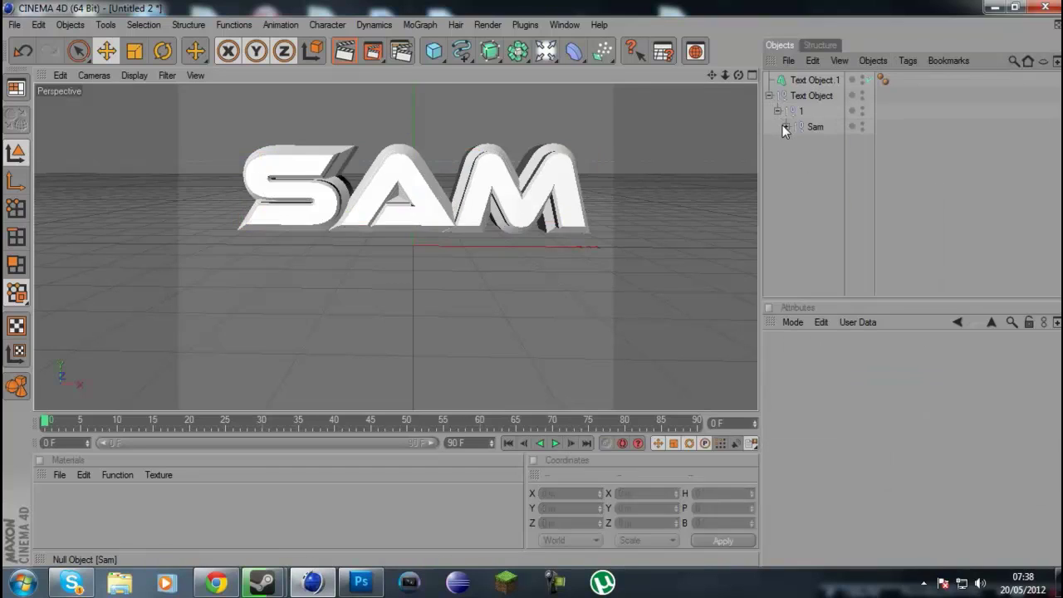
click(787, 127)
click(819, 143)
shift+click(825, 171)
- Delete the emptied Text Object null left over from the original text
click(770, 96)
click(810, 96)
click(812, 61)
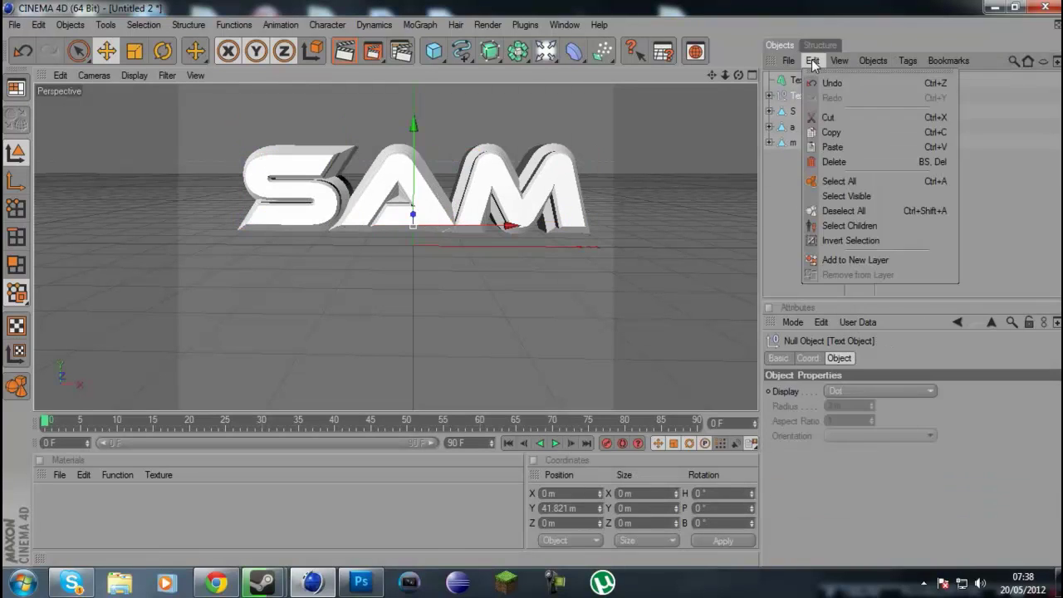
click(824, 162)
- Make Text Object.1 editable and select it together with all its children
click(817, 79)
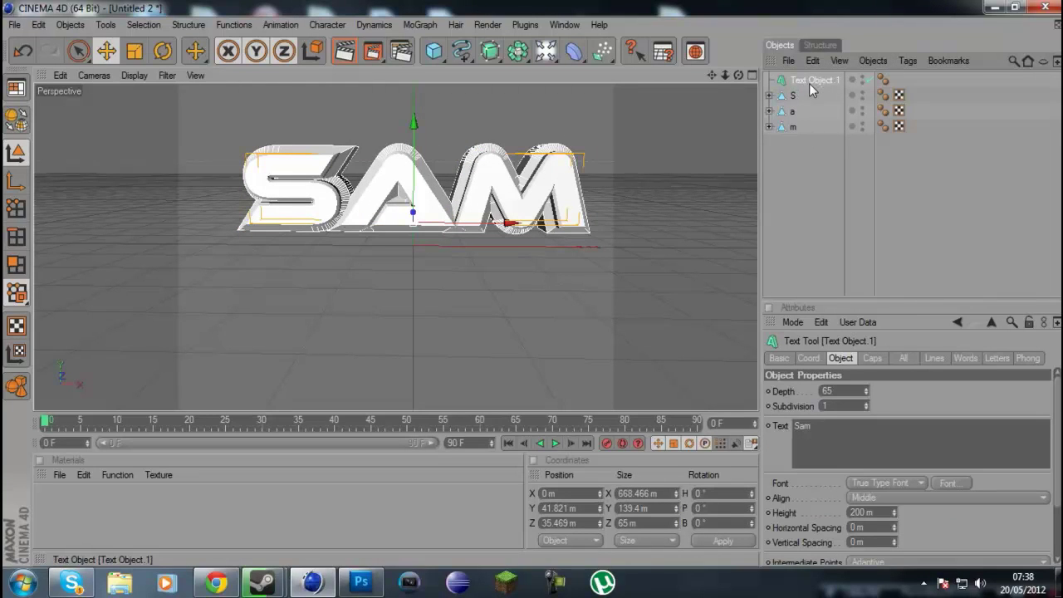
click(811, 83)
click(813, 60)
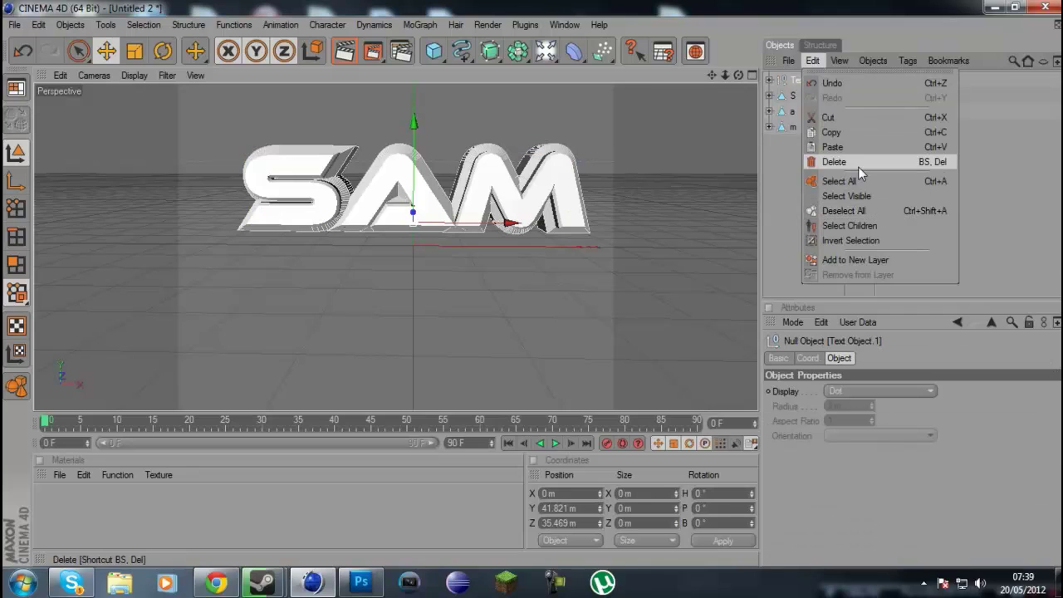
click(849, 228)
- Try moving the three letter extrusions out of Text Object.1 and deleting the emptied parent, and undo it
click(769, 80)
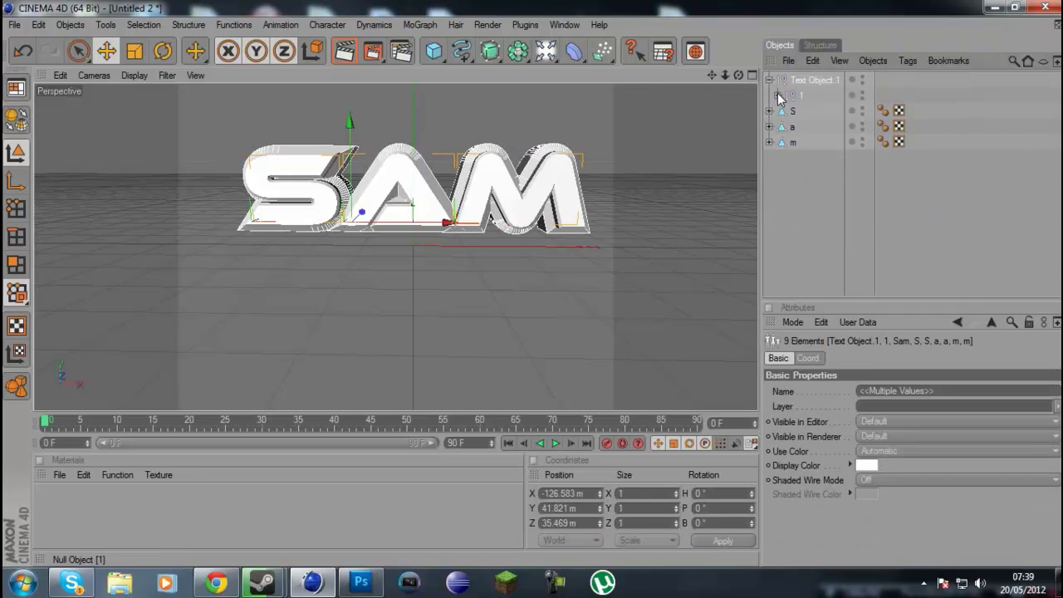
click(778, 97)
click(787, 112)
click(820, 127)
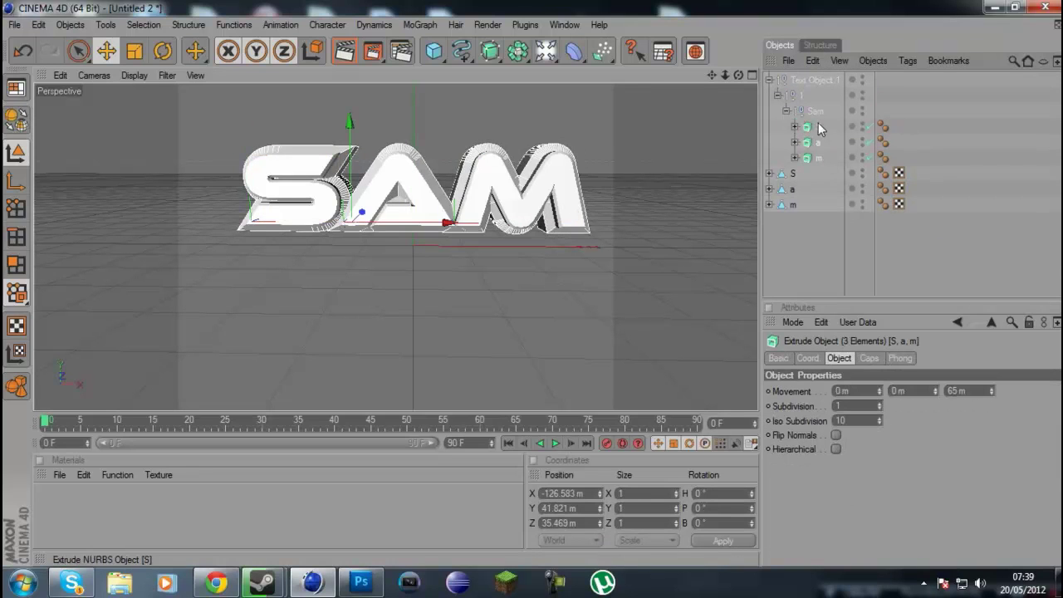
click(815, 78)
key(Delete)
key(ctrl+z)
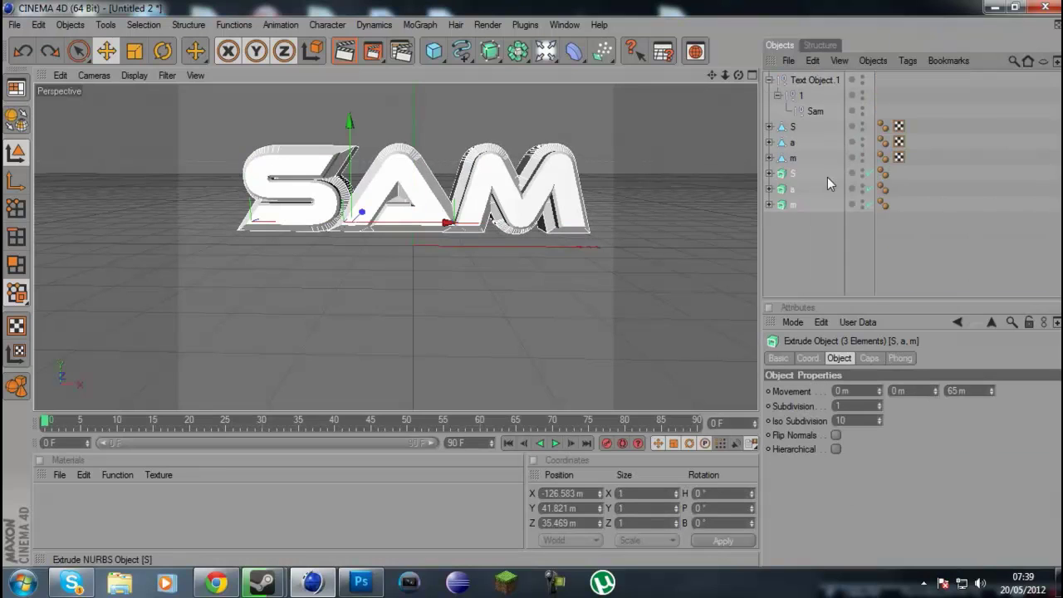
- Select all children of Text Object.1 and convert its three letter extrusions into editable polygon objects
click(866, 61)
mouse_move(814, 62)
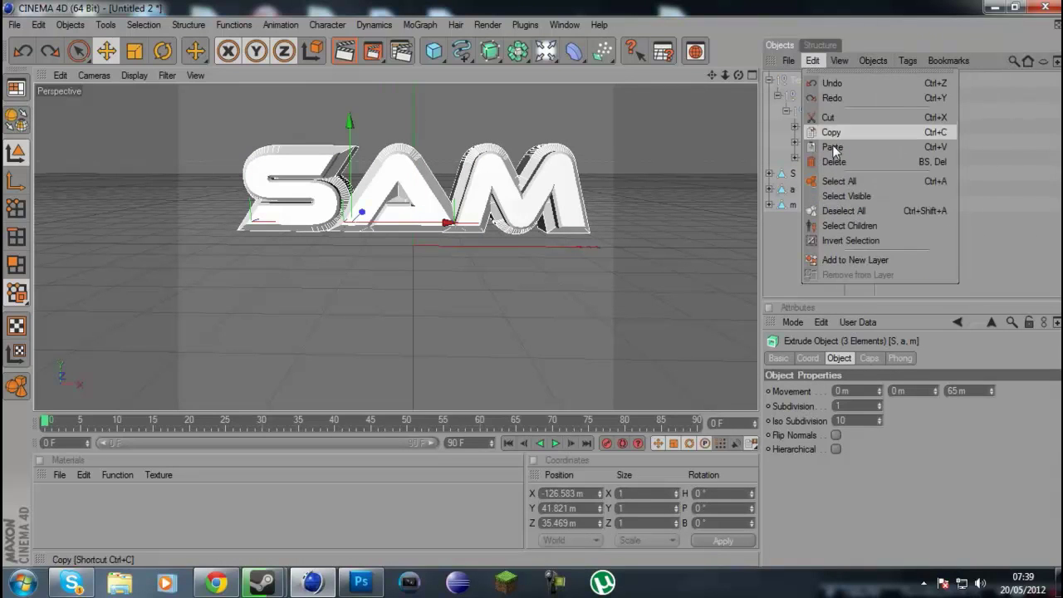
click(877, 227)
key(c)
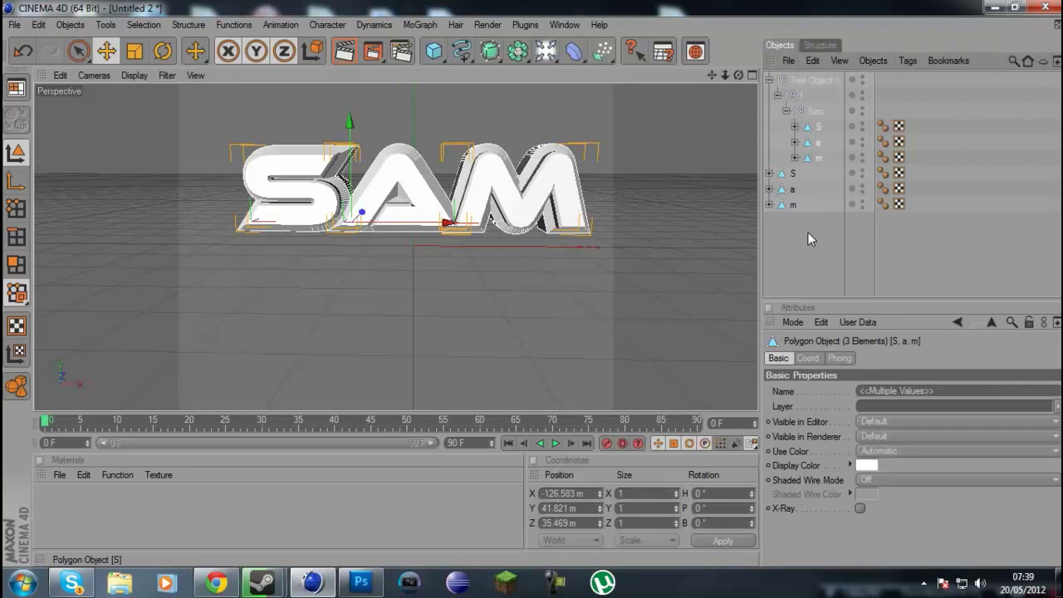
- Move the three letter objects out of Text Object.1 to the top level and delete the emptied parent
click(797, 81)
click(812, 61)
click(823, 164)
- Group the matching letter objects of both layers in pairs, giving separate nulls for S, A and M
click(794, 80)
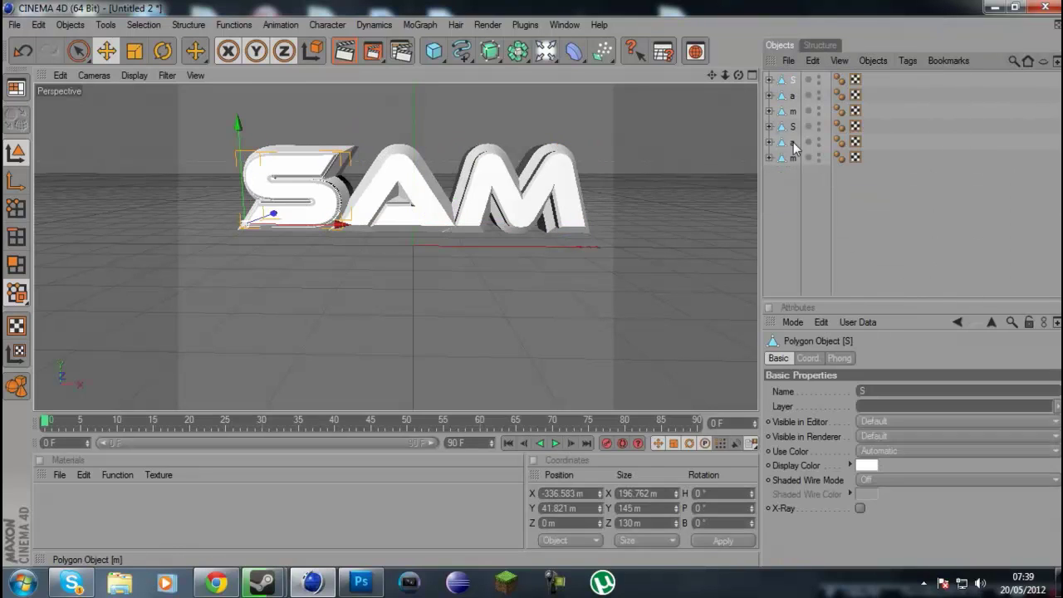
click(794, 127)
ctrl+click(796, 80)
key(alt+g)
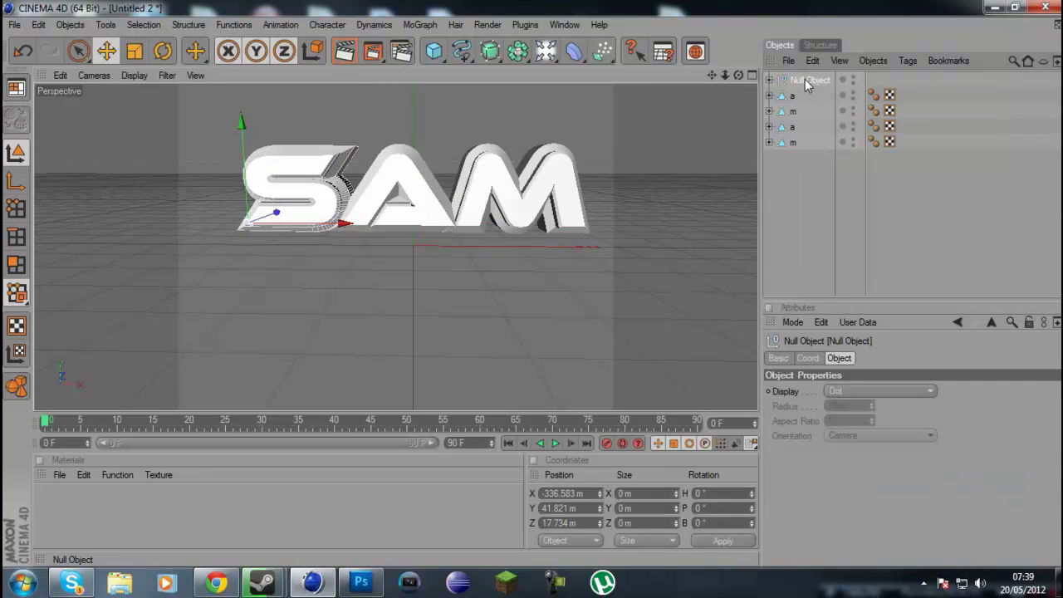
click(792, 95)
ctrl+click(793, 127)
key(alt+g)
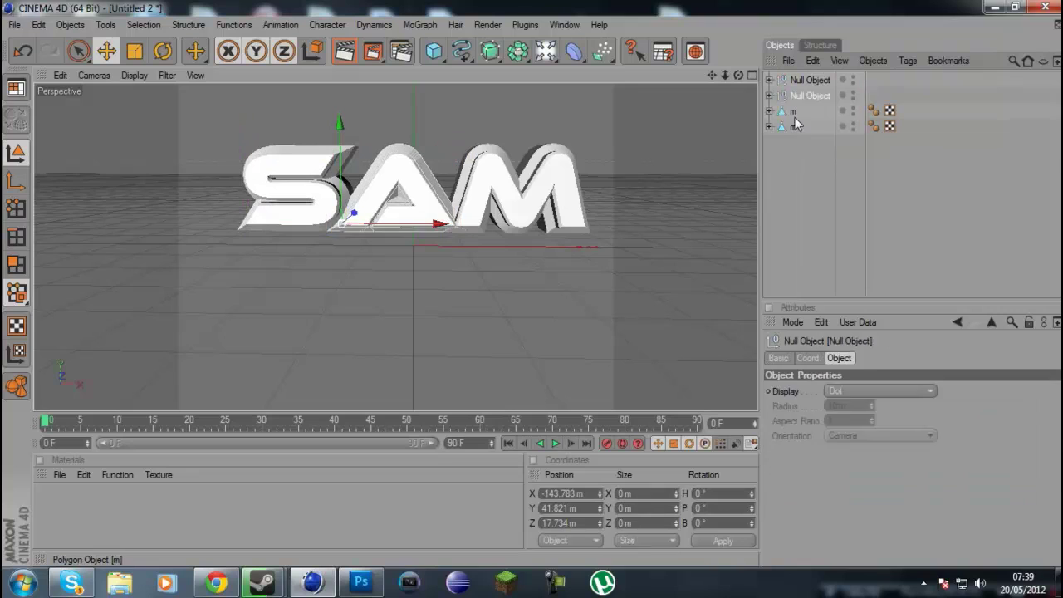
click(795, 112)
ctrl+click(795, 126)
key(alt+g)
- Rename the three null groups S, A and M
double_click(811, 80)
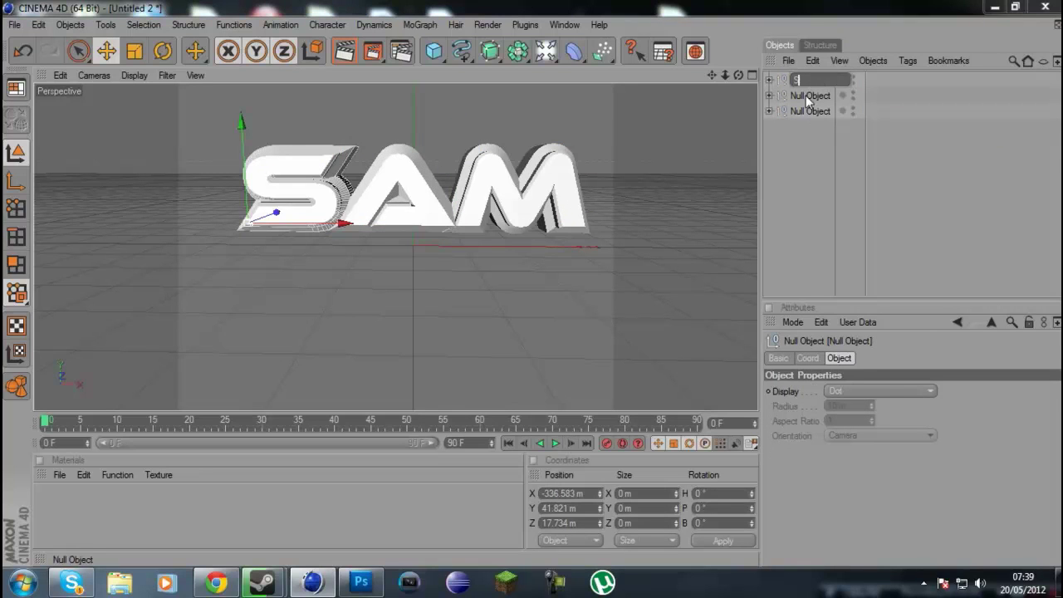
double_click(806, 96)
text(A)
double_click(814, 112)
text(M)
click(783, 136)
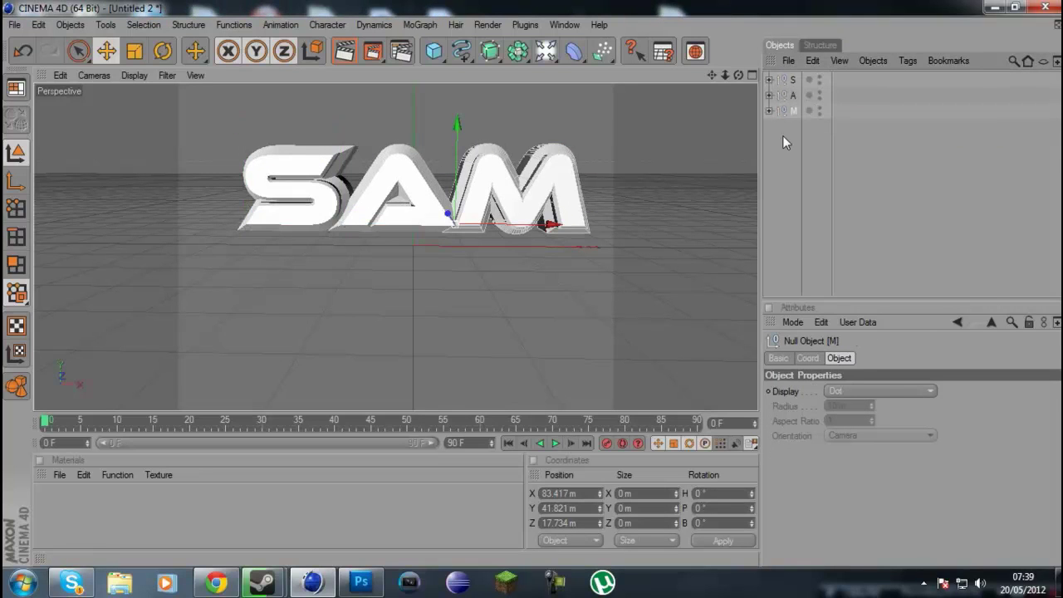
- Rotate the S group to about H 3.6°, P 10.8° and B -11.4°
click(793, 79)
click(162, 52)
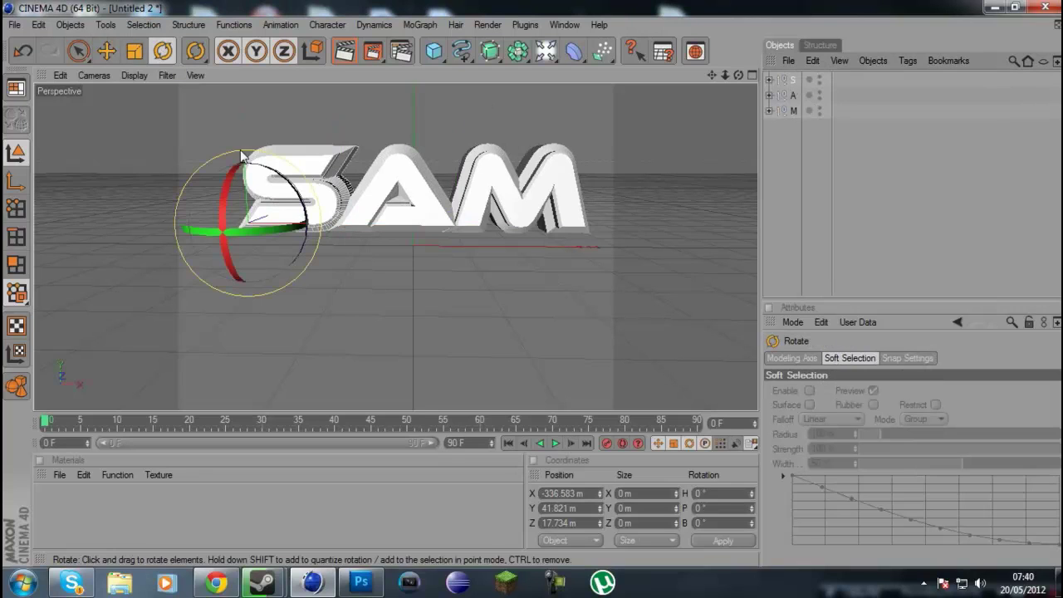
drag(226, 176, 234, 168)
drag(293, 187, 287, 175)
drag(220, 196, 221, 215)
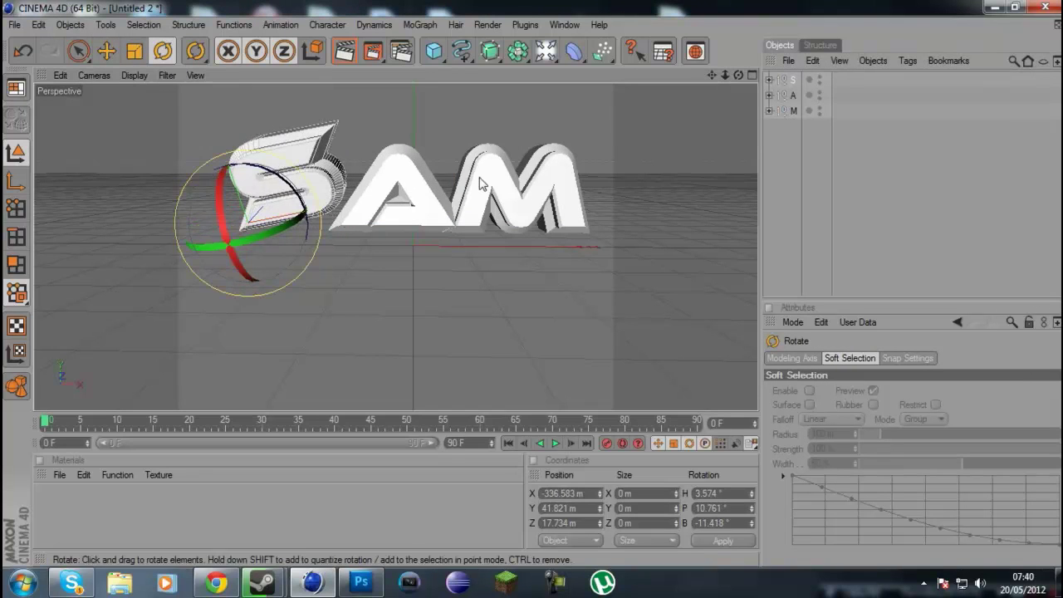
- Tilt the A group slightly and rotate the M group to about H -0.3°, P 2.1° and B 8.4°
click(789, 97)
drag(334, 199, 338, 186)
click(565, 189)
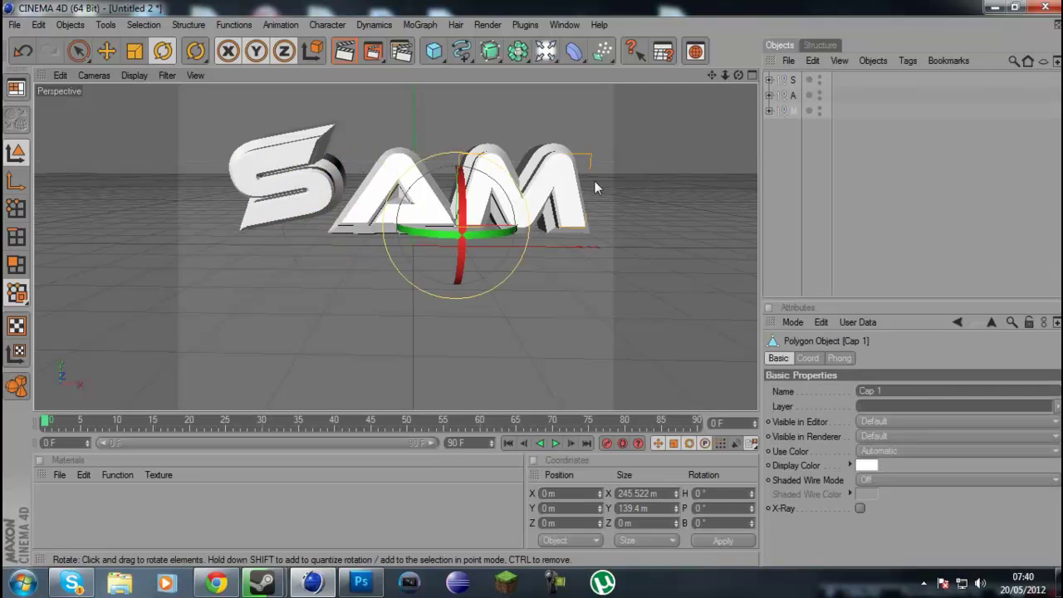
drag(508, 196, 466, 201)
key(ctrl+z)
click(793, 111)
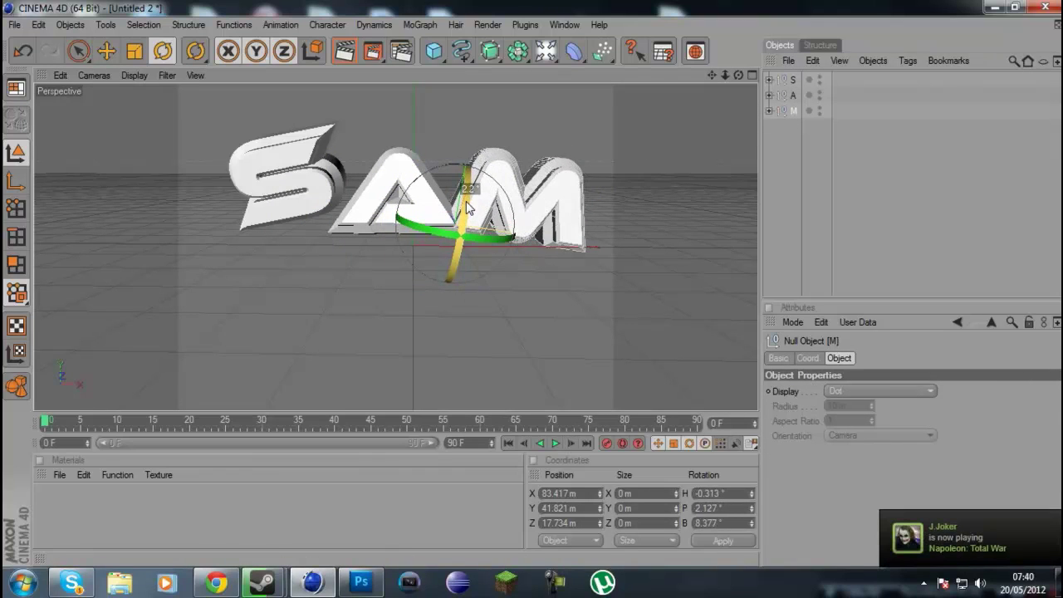
- Move the M group up and away from the A, to about X 137 m and Y 62 m
click(106, 50)
mouse_move(469, 132)
mouse_down()
mouse_move(479, 96)
mouse_move(474, 120)
mouse_up()
drag(532, 221, 553, 225)
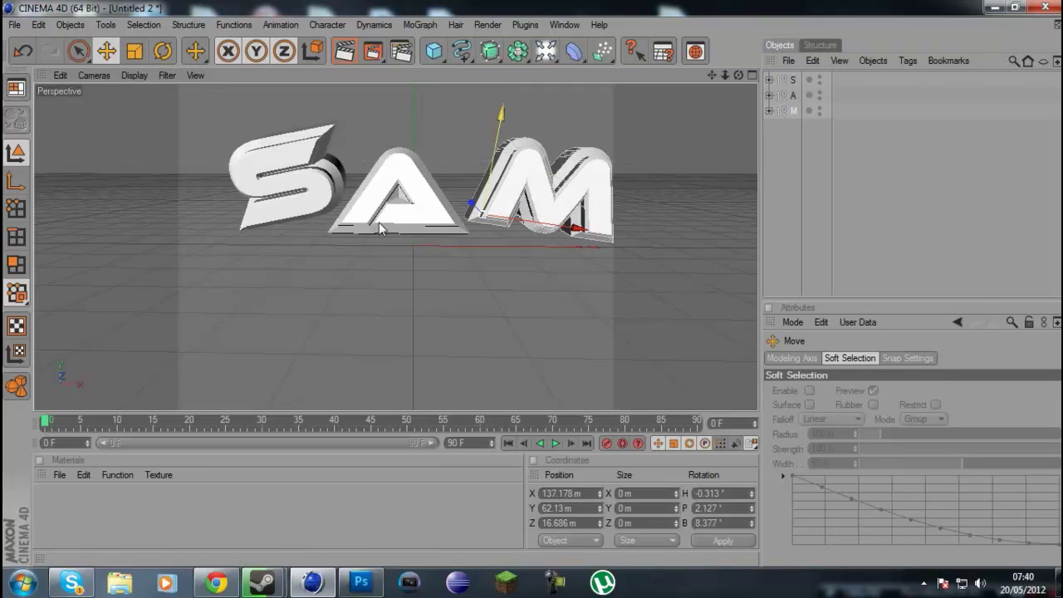
- Set the render output size to 1280 x 720 pixels
click(403, 52)
click(151, 61)
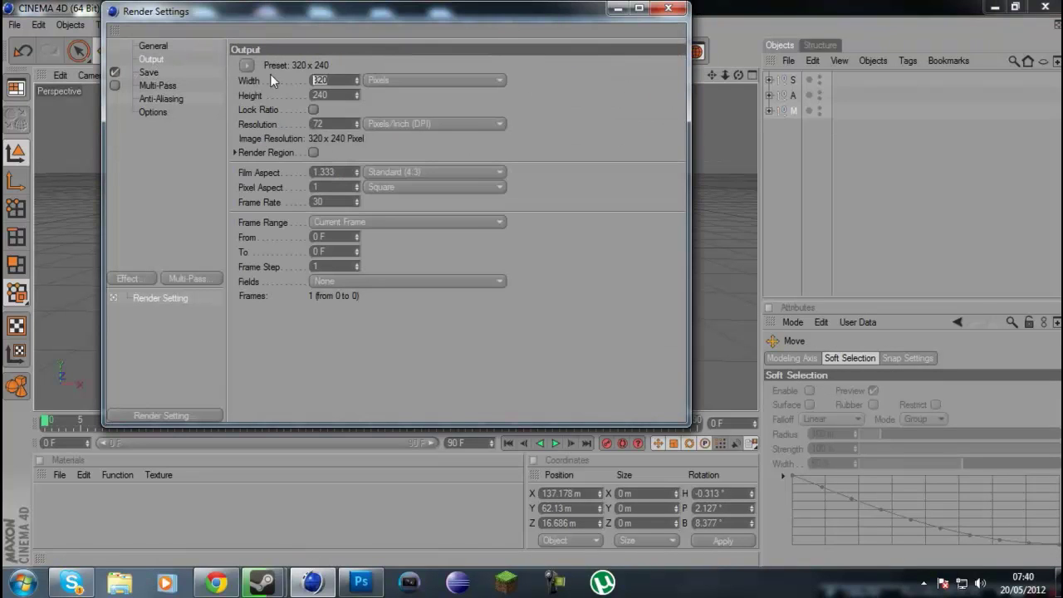
mouse_move(283, 81)
click(359, 168)
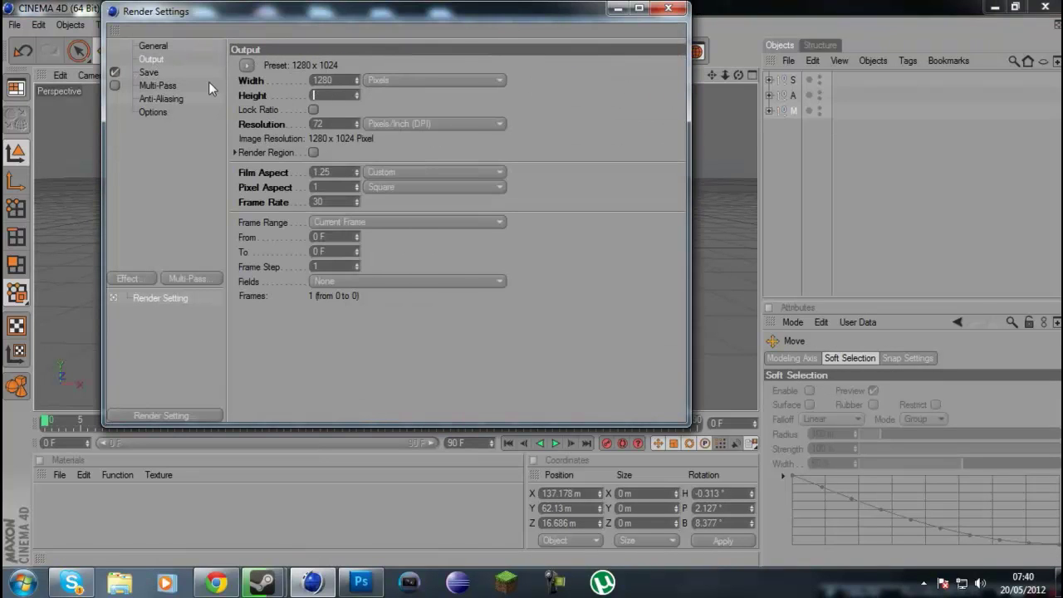
text(720)
key(Return)
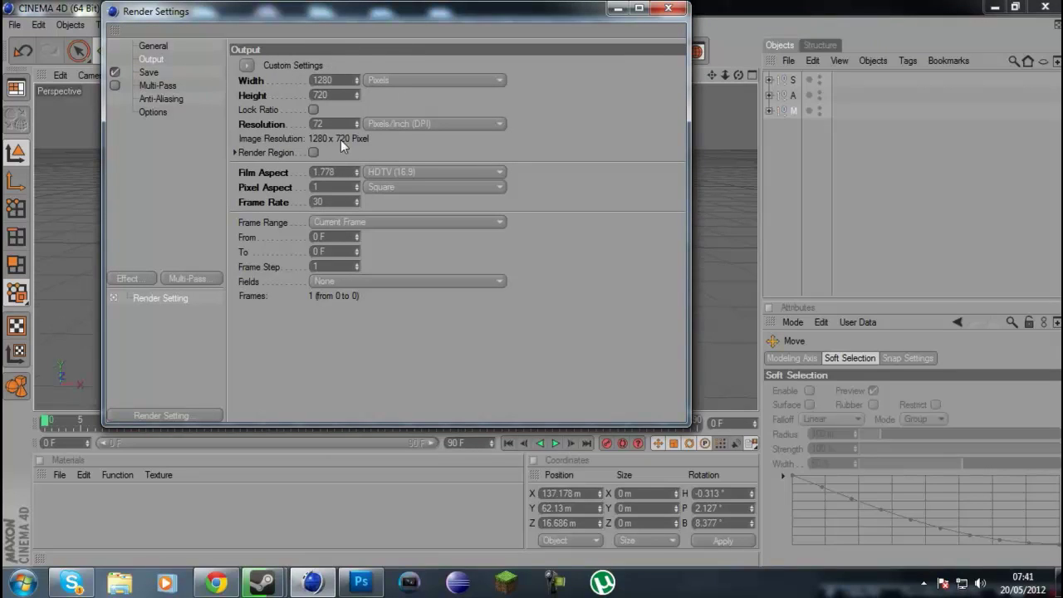
- Set the render save format to PNG with the alpha channel enabled
click(203, 72)
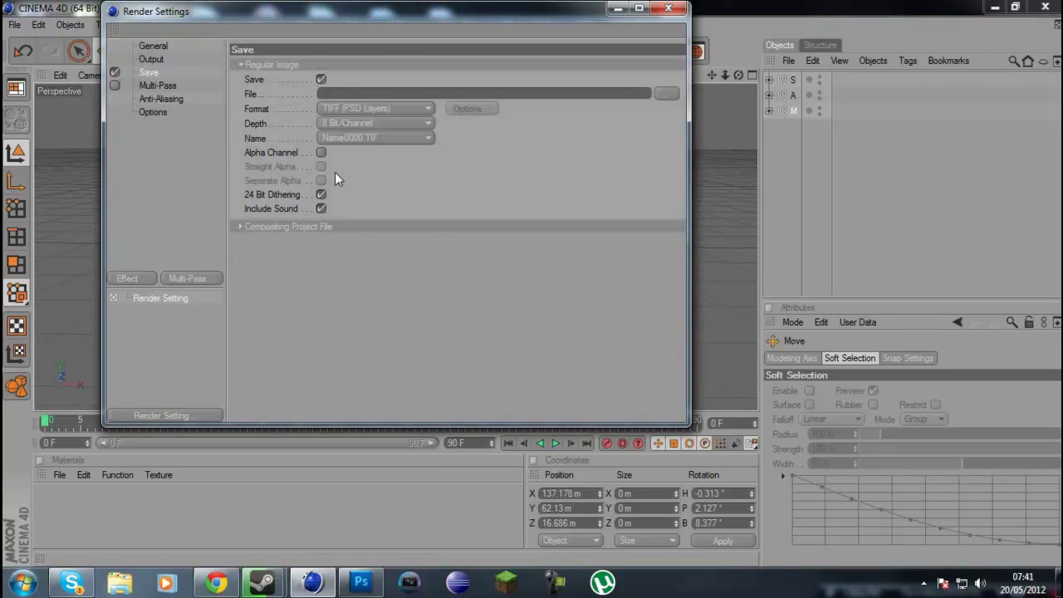
click(349, 108)
click(358, 238)
click(354, 108)
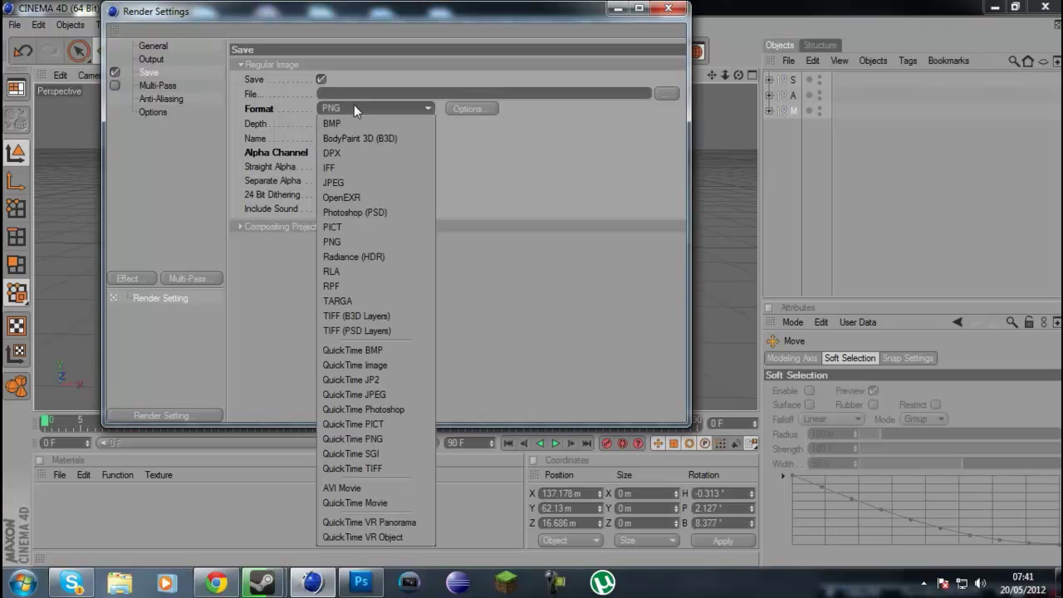
click(341, 250)
click(471, 109)
click(507, 123)
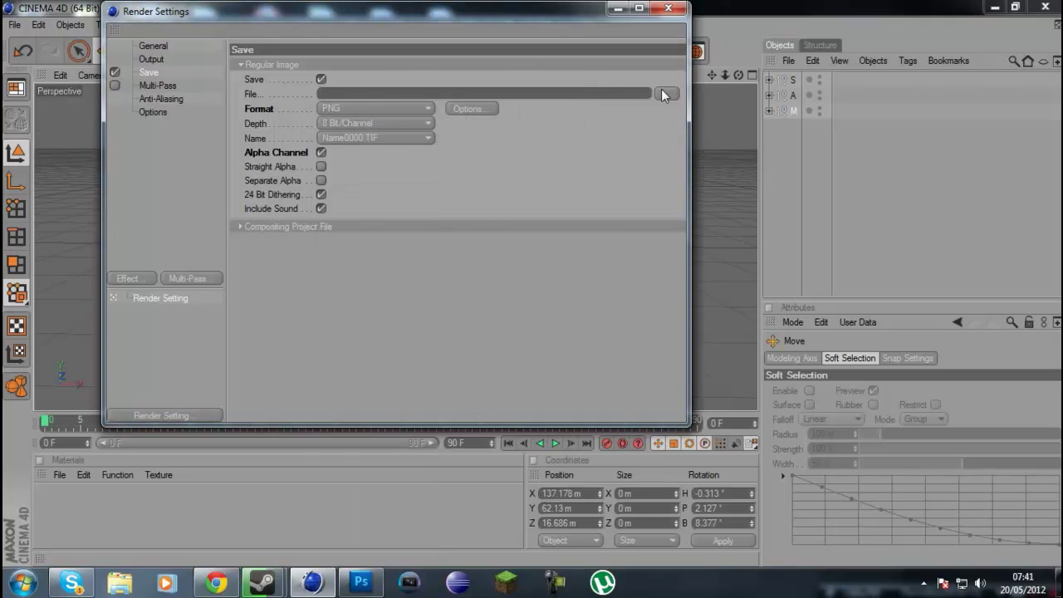
- Set the render output file to "Sams Desktop" on the Desktop and close the render settings
click(666, 93)
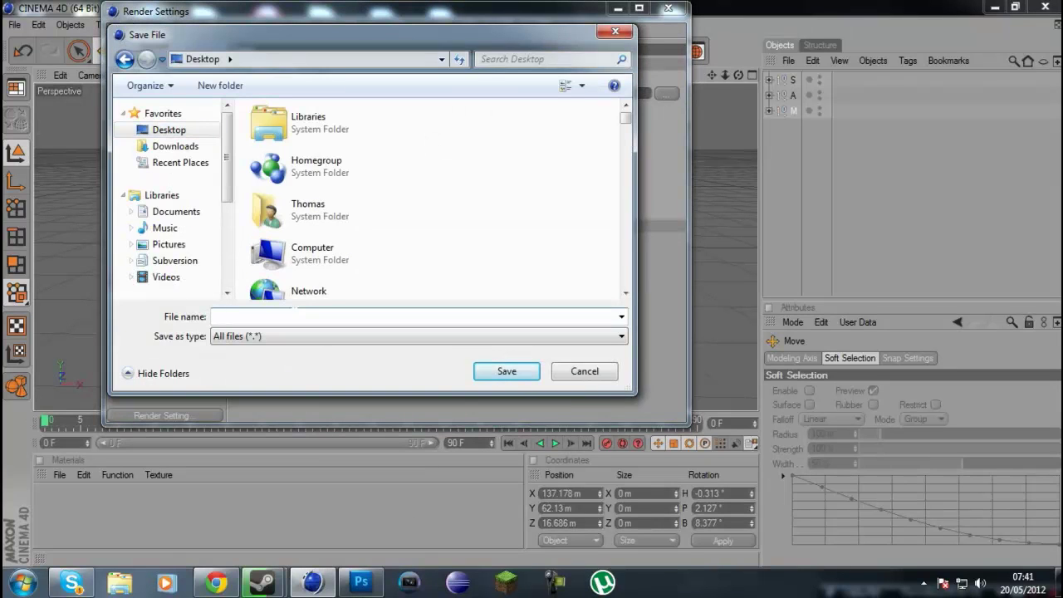
text(Sams Desktop)
click(527, 367)
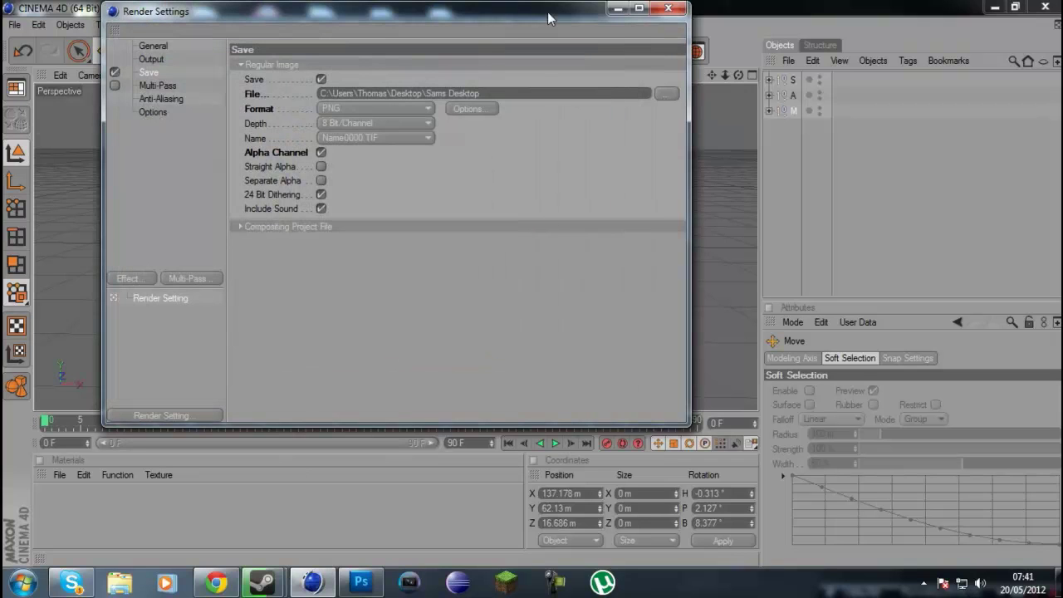
click(668, 8)
- Create two new materials and frame the three letters larger in the perspective view
double_click(348, 509)
scroll(448, 217, down, 2)
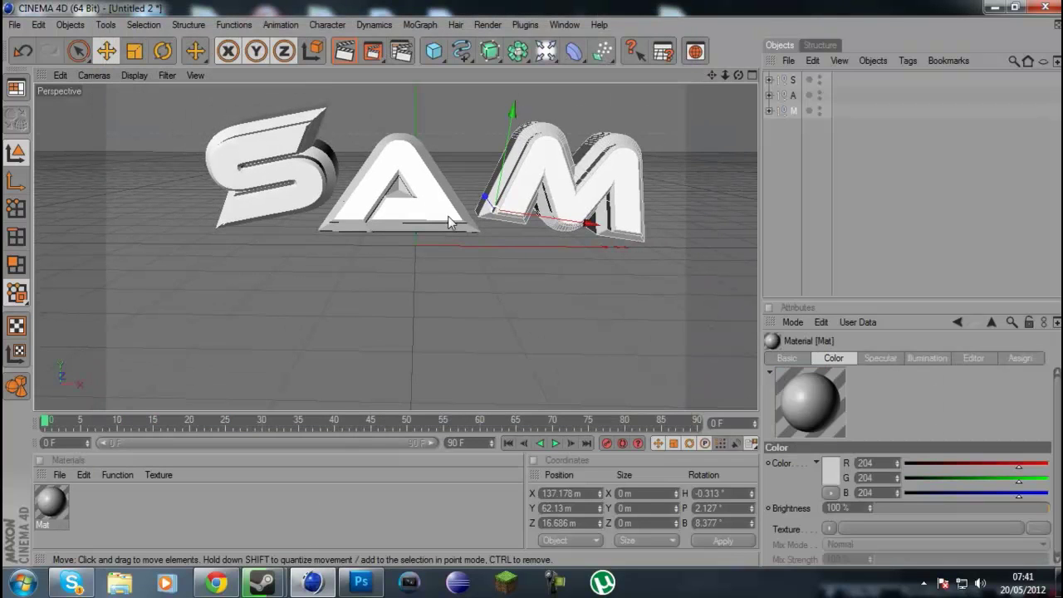
mouse_move(713, 75)
mouse_down()
mouse_move(717, 101)
mouse_move(707, 77)
mouse_move(691, 82)
mouse_move(711, 86)
mouse_up()
scroll(444, 238, up, 1)
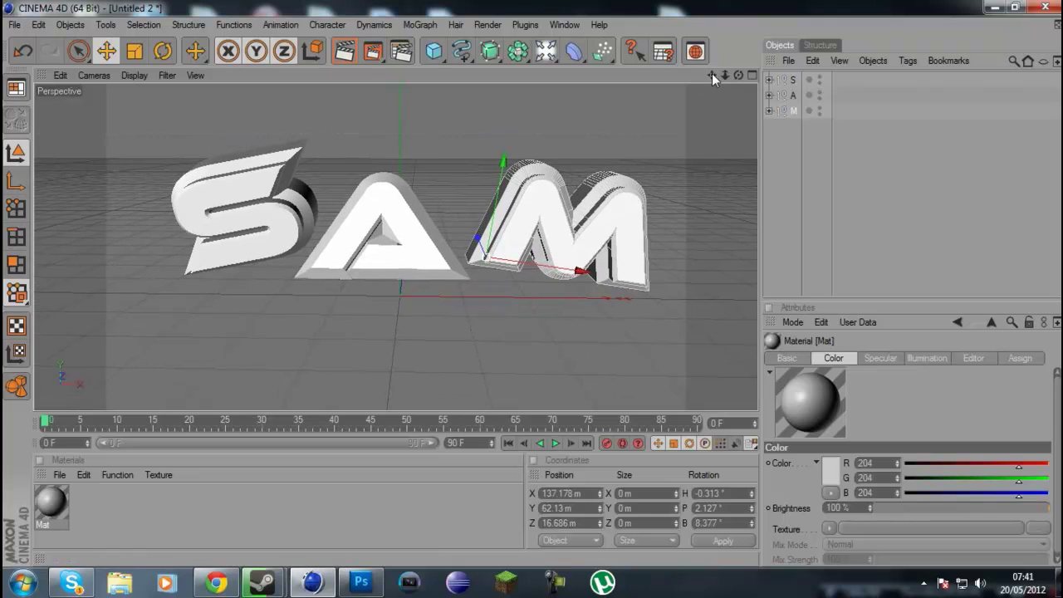
double_click(124, 521)
- Set the color of material Mat.1 to black
double_click(53, 504)
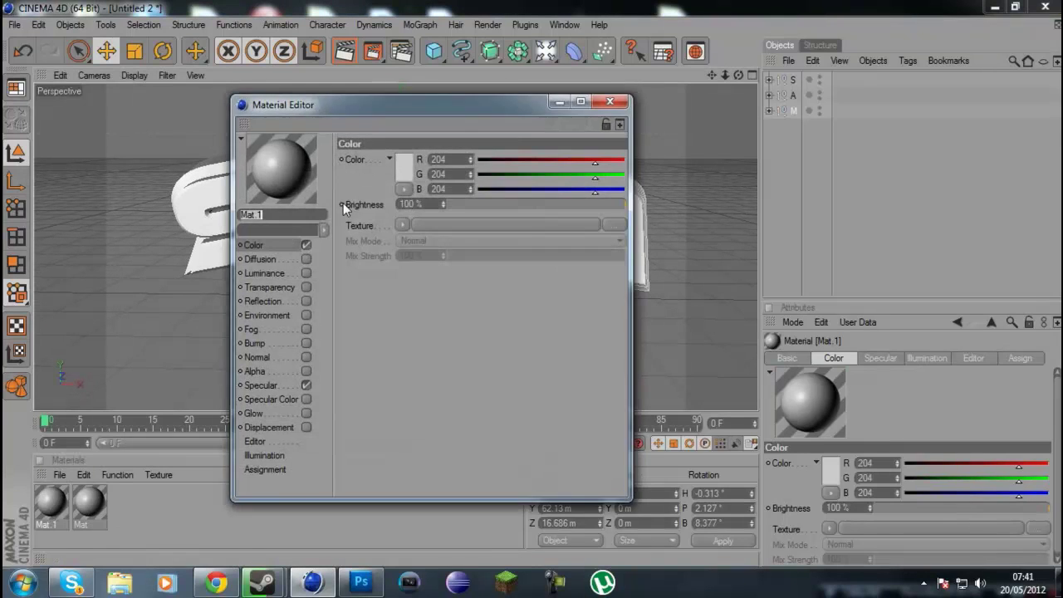
click(403, 166)
drag(399, 158, 316, 196)
click(381, 226)
click(307, 300)
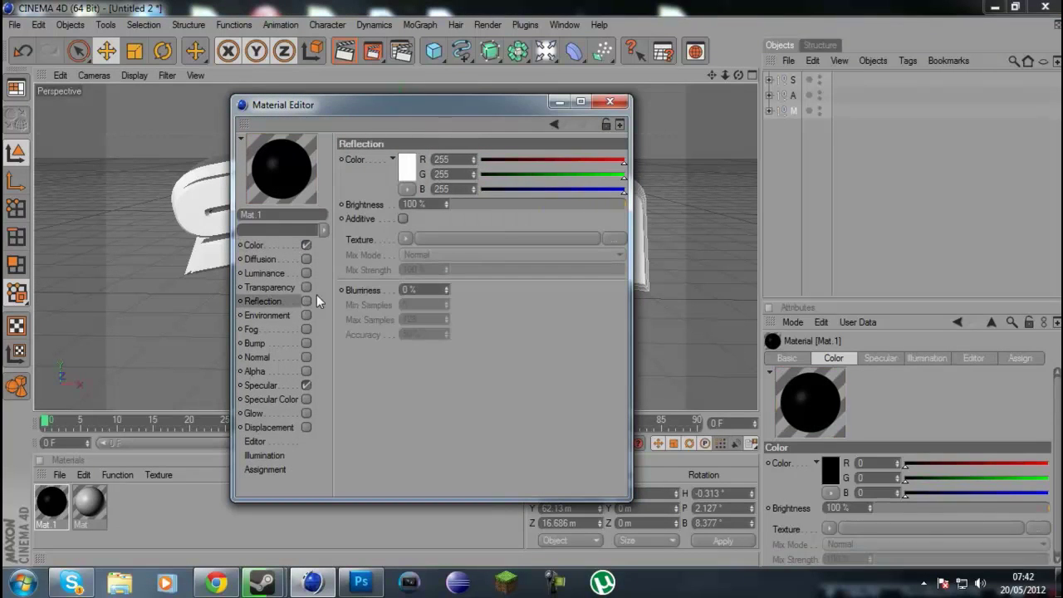
click(609, 102)
- Set the color of material Mat to bright green, RGB 0, 255, 25
double_click(90, 502)
click(406, 165)
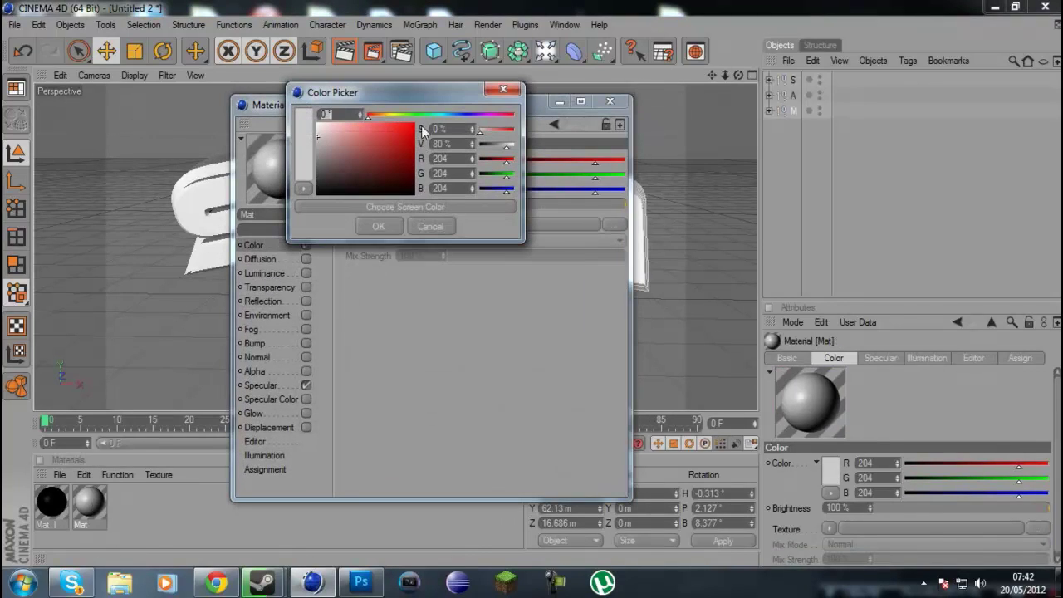
click(419, 115)
click(378, 226)
click(610, 102)
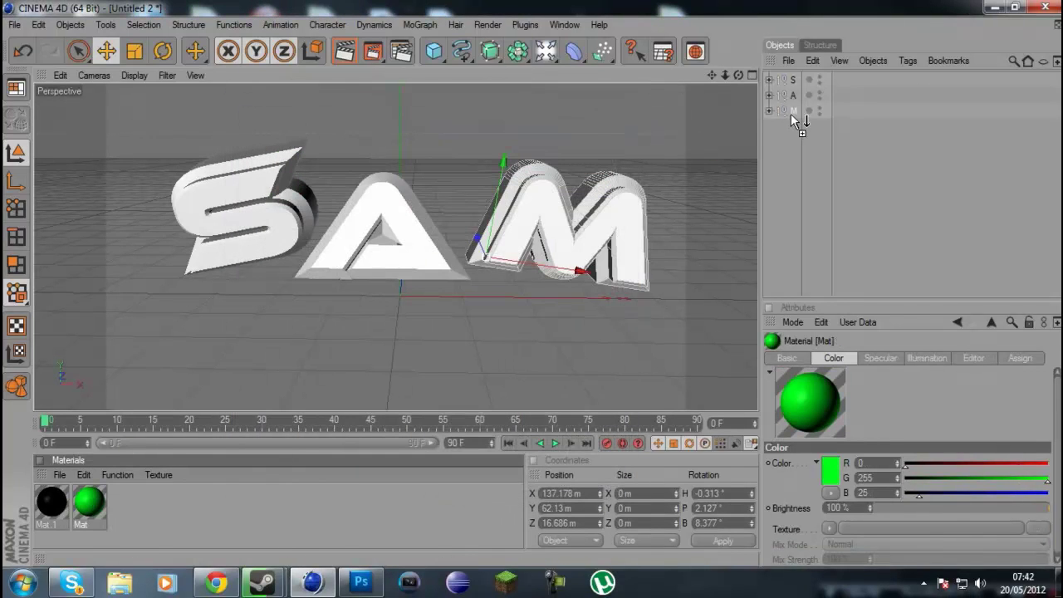
- Try applying the black Mat.1 to the outline layer of all letters and the green Mat to their front faces
drag(506, 192, 509, 193)
drag(65, 508, 381, 267)
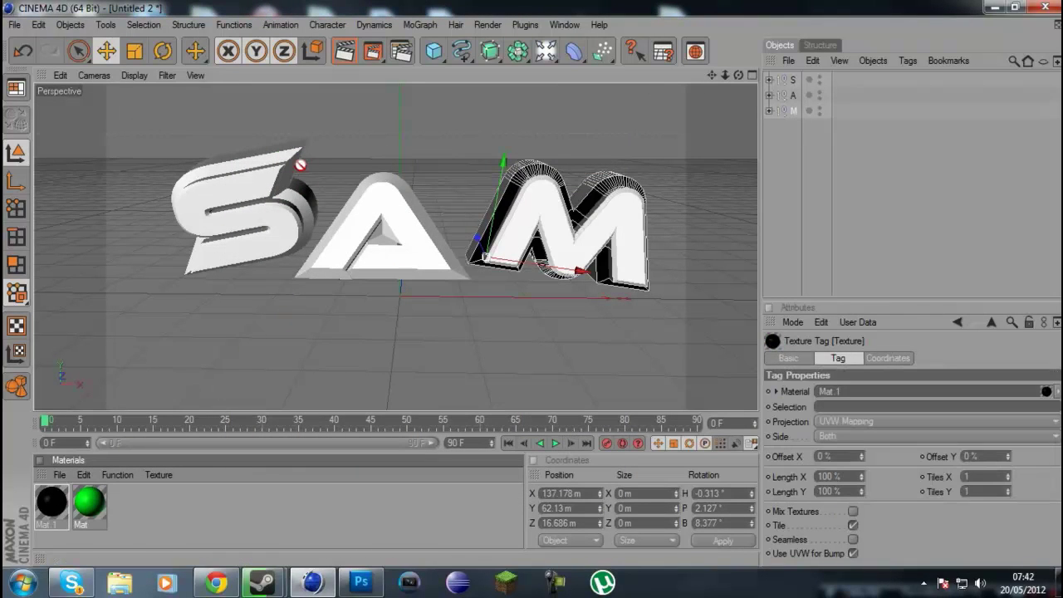
drag(301, 164, 274, 199)
drag(453, 258, 449, 254)
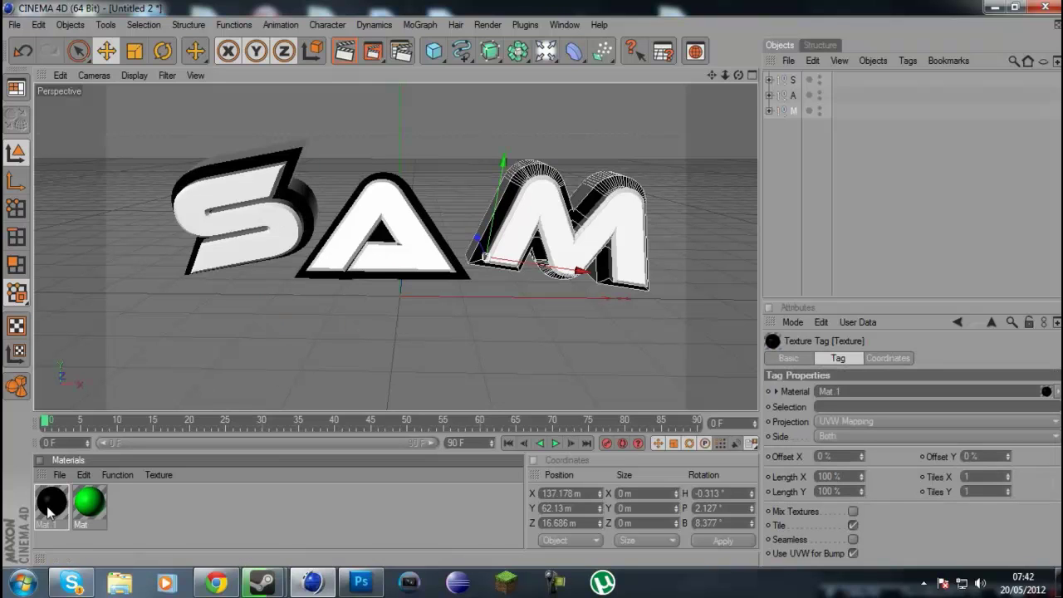
drag(254, 182, 254, 184)
drag(103, 496, 610, 228)
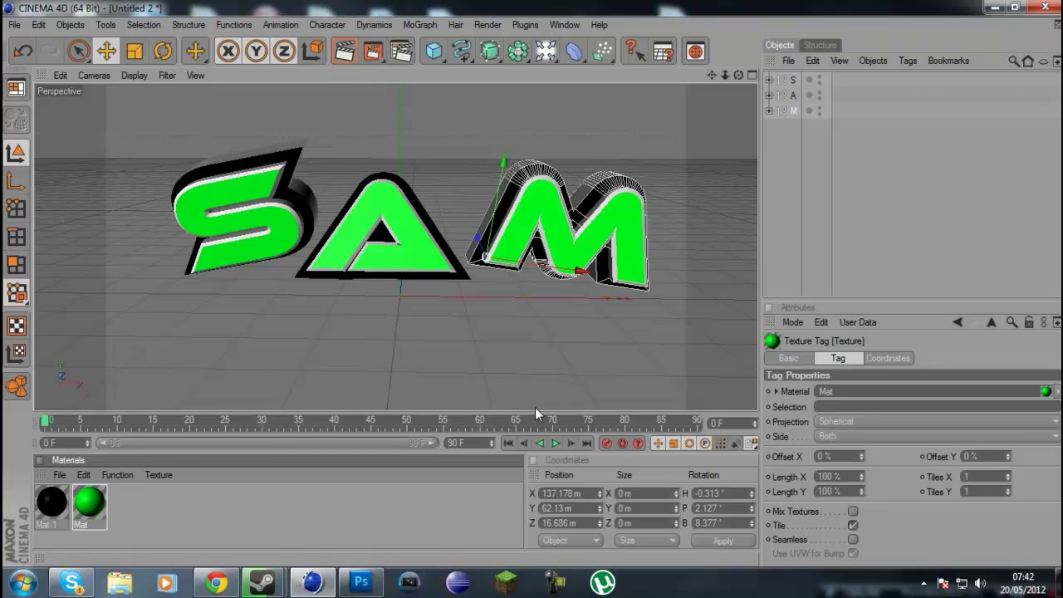
- Start a Picture Viewer render, stop it, and preview the render in the perspective view instead
click(367, 52)
click(656, 8)
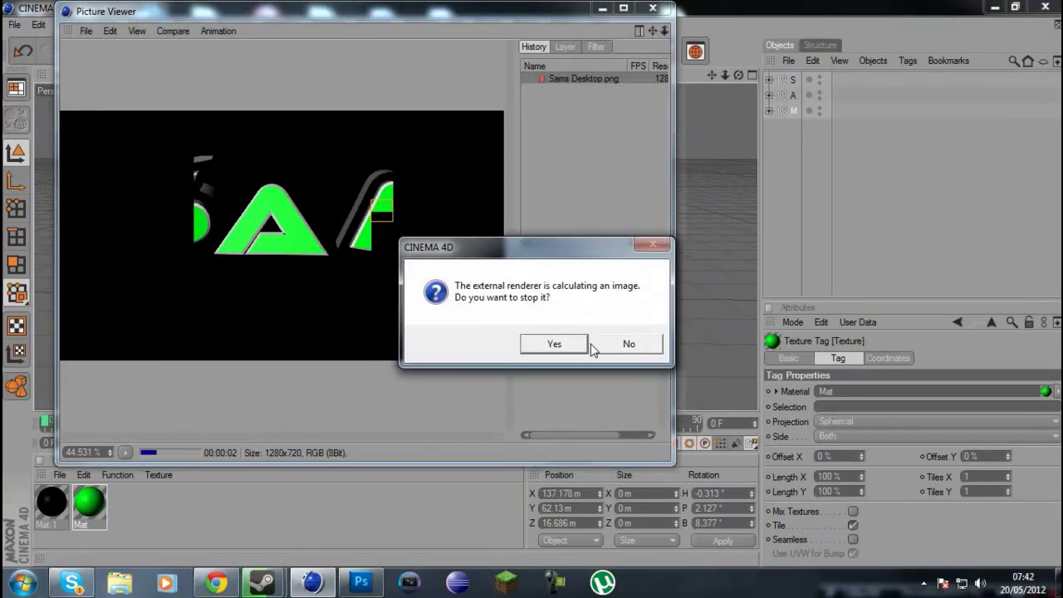
click(571, 345)
click(344, 53)
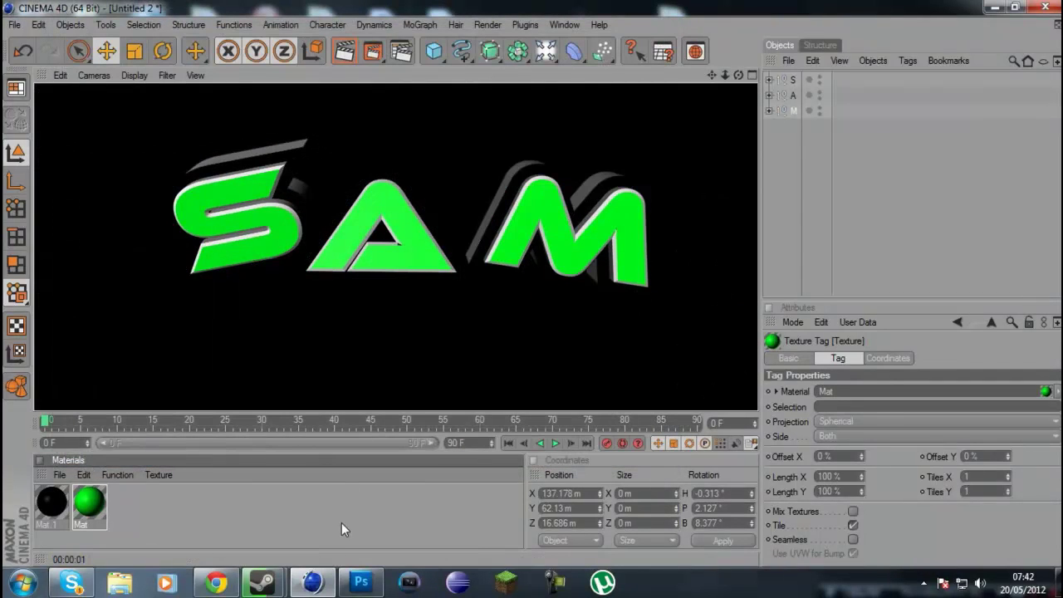
click(354, 538)
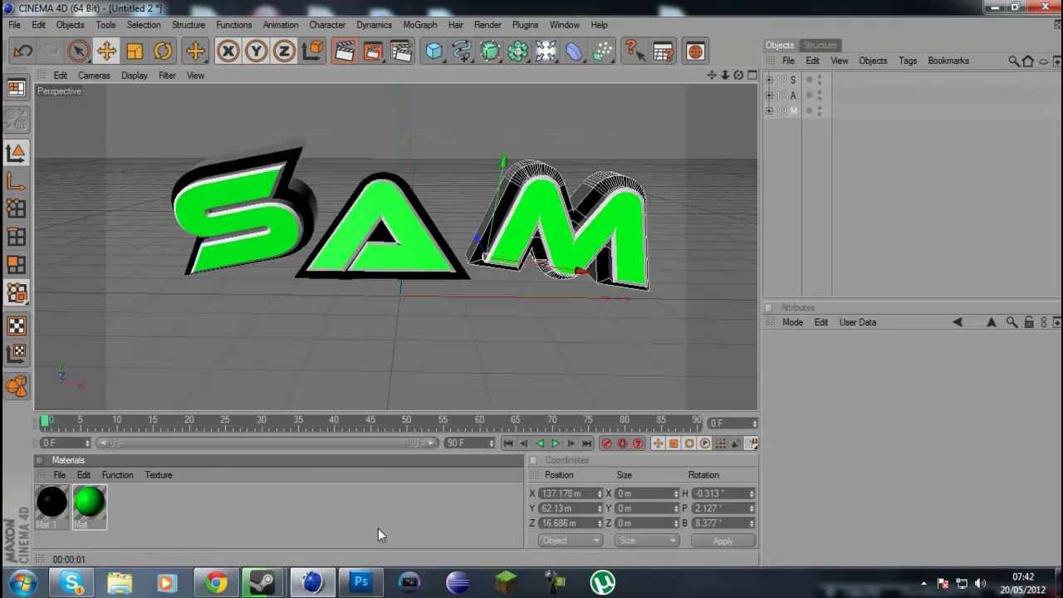
- Undo the black and green material assignments on all the letters
key(ctrl+z)
key(ctrl+z)
key(ctrl+z)
key(ctrl+z)
key(ctrl+z)
key(ctrl+z)
key(ctrl+z)
- Move the outline objects of M and A forward along Z, to about -3 m and -1.7 m
drag(739, 75, 615, 82)
click(626, 202)
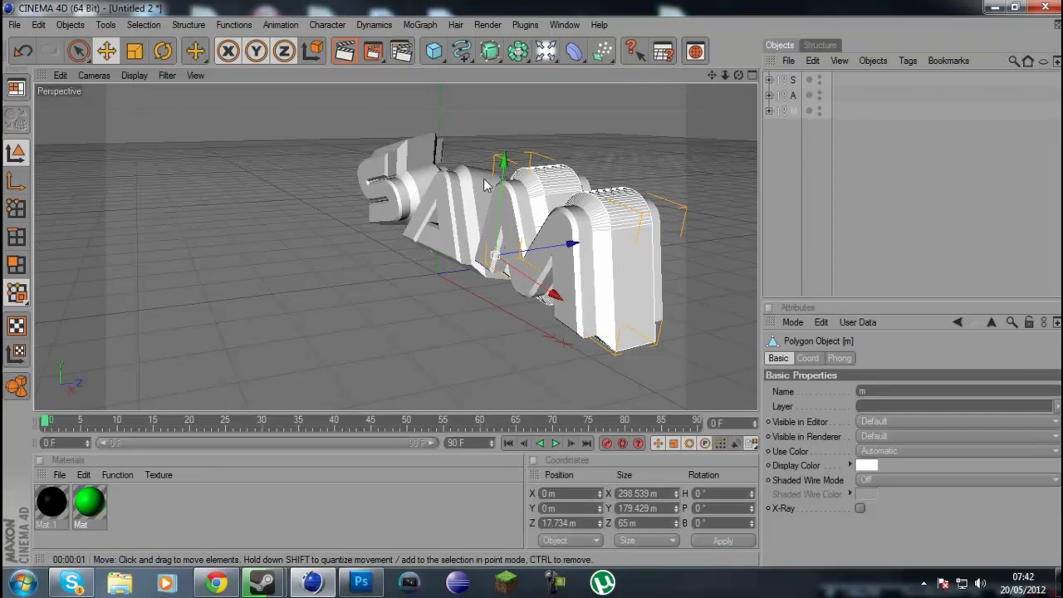
drag(572, 243, 492, 244)
click(468, 210)
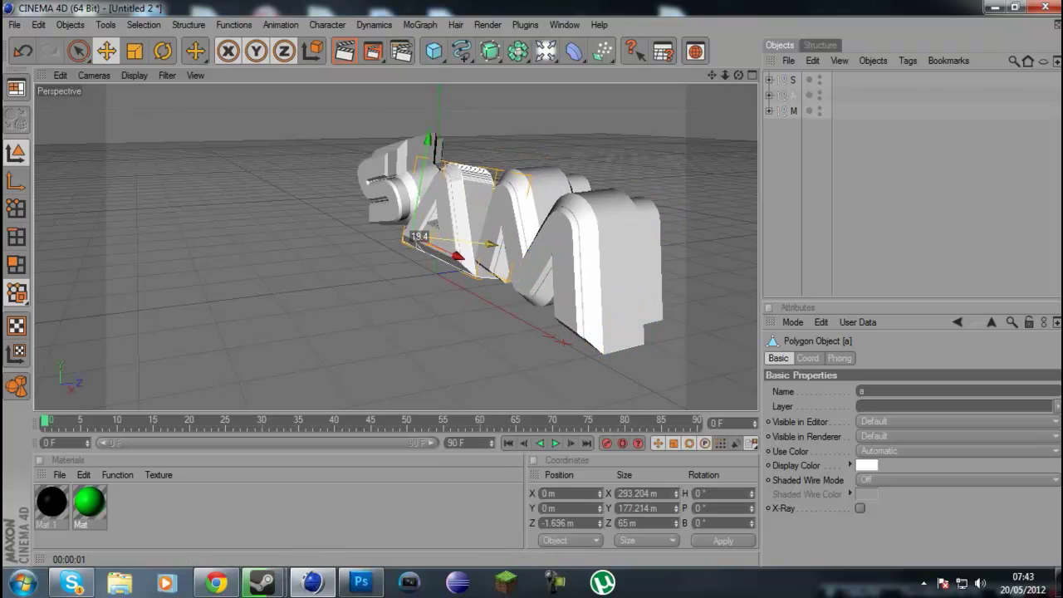
click(606, 244)
drag(564, 245, 562, 245)
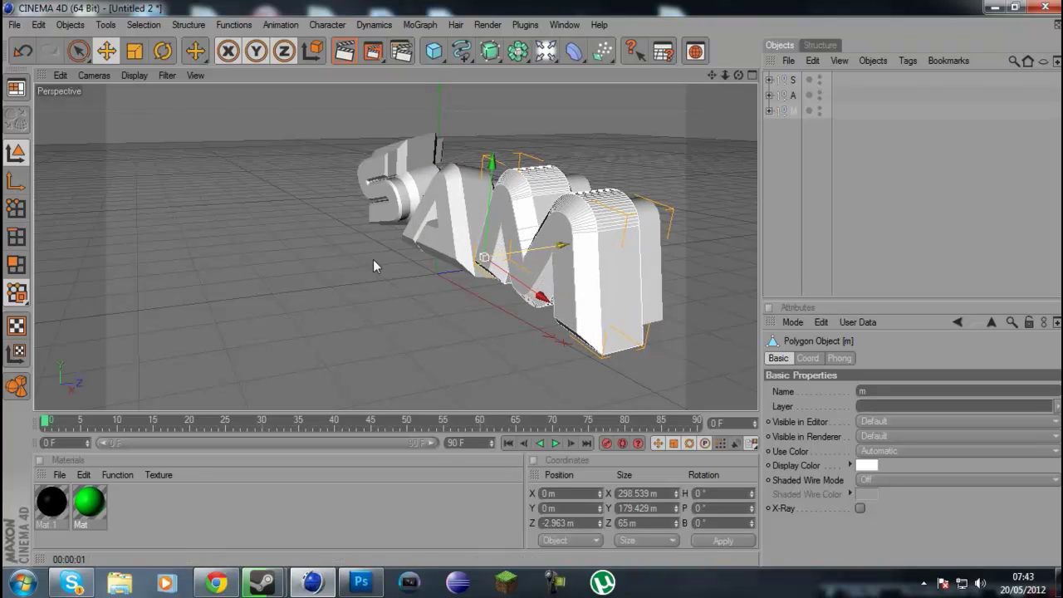
- Move the outline object of the S forward along Z, to about -3.5 m
click(404, 198)
drag(463, 195, 455, 196)
drag(738, 76, 690, 86)
click(782, 149)
scroll(615, 142, up, 2)
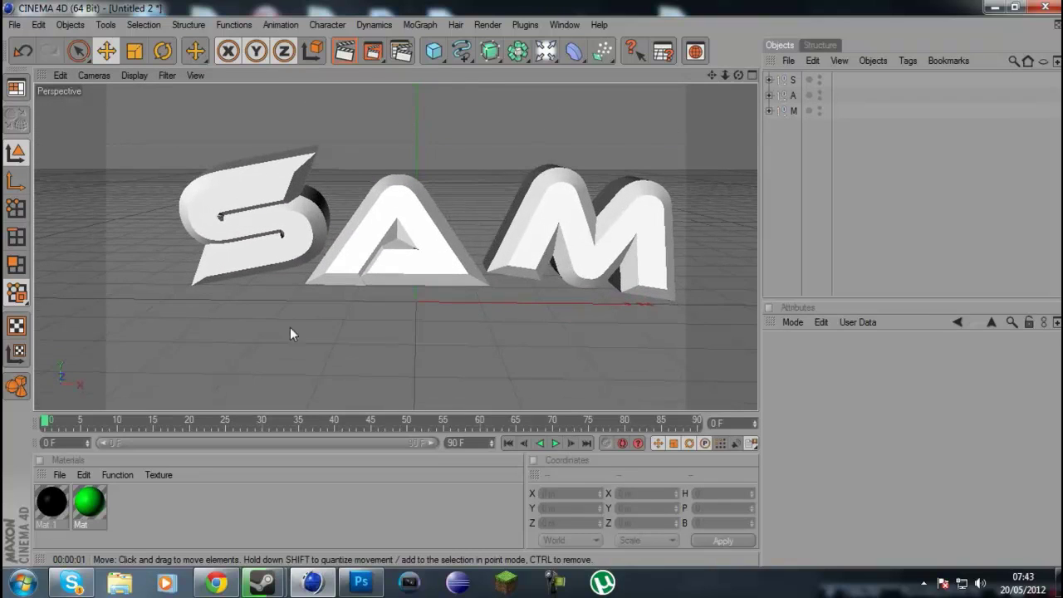
- Expand the S, A and M groups in the object hierarchy to expose their letter objects
drag(88, 504, 326, 205)
drag(154, 527, 154, 526)
click(770, 111)
click(769, 95)
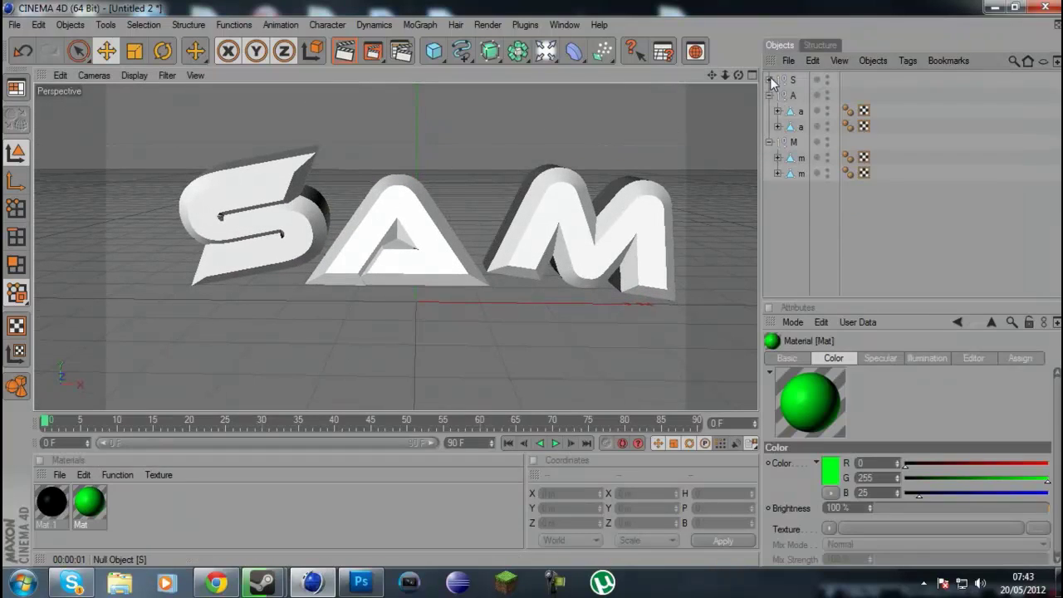
click(770, 80)
- Try applying the green Mat to the front and outline objects of the S, undoing each assignment
drag(88, 503, 826, 92)
click(802, 96)
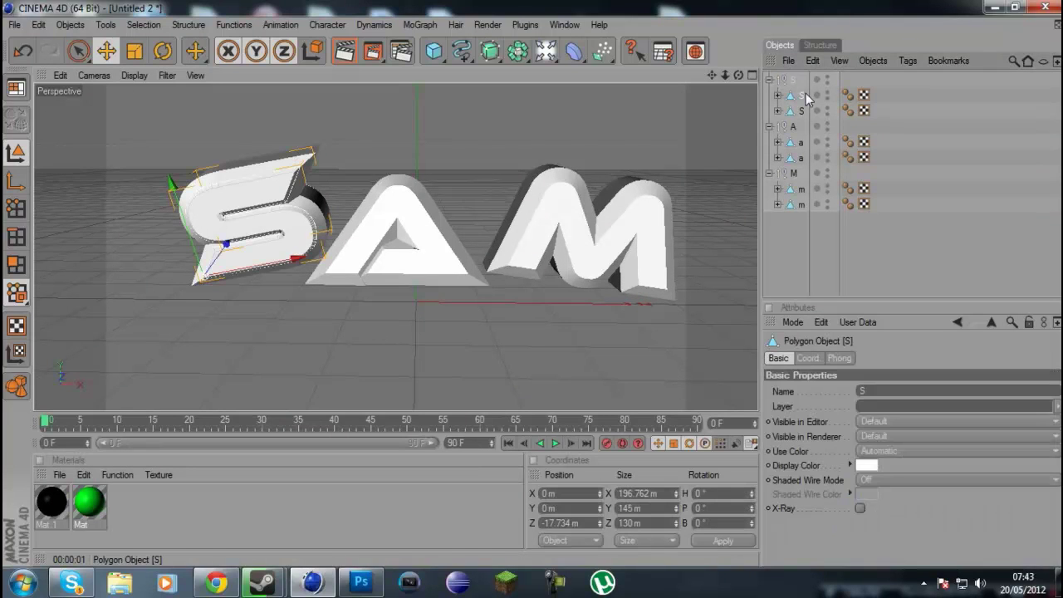
click(802, 111)
drag(94, 503, 802, 111)
key(ctrl+z)
drag(94, 498, 802, 96)
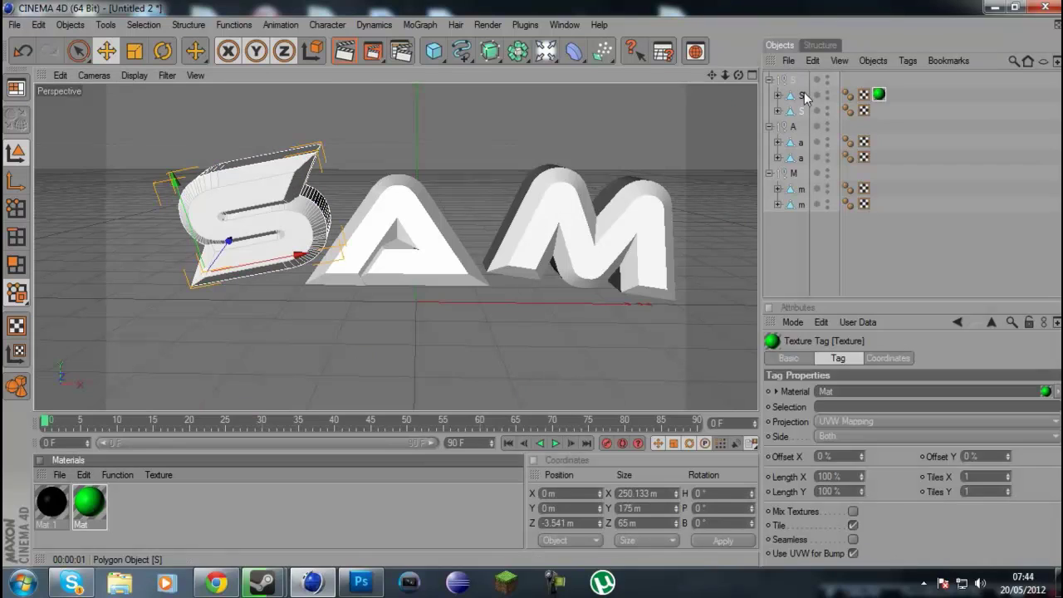
key(ctrl+z)
drag(92, 502, 323, 197)
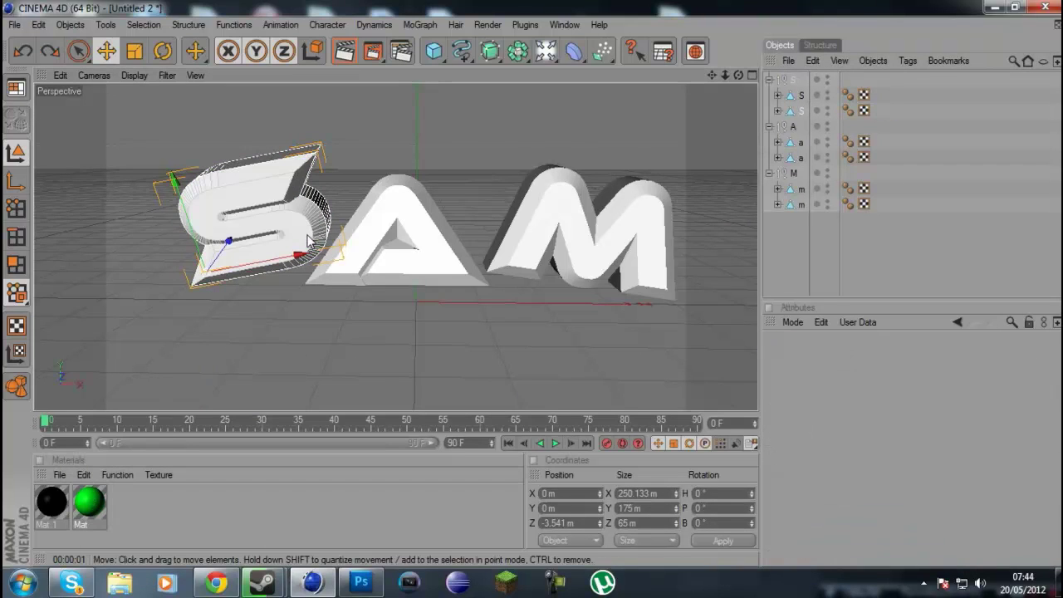
- Move the outline objects of S, A and M backward along Z, A to about 8.4 m and M to about 1.9 m
click(314, 157)
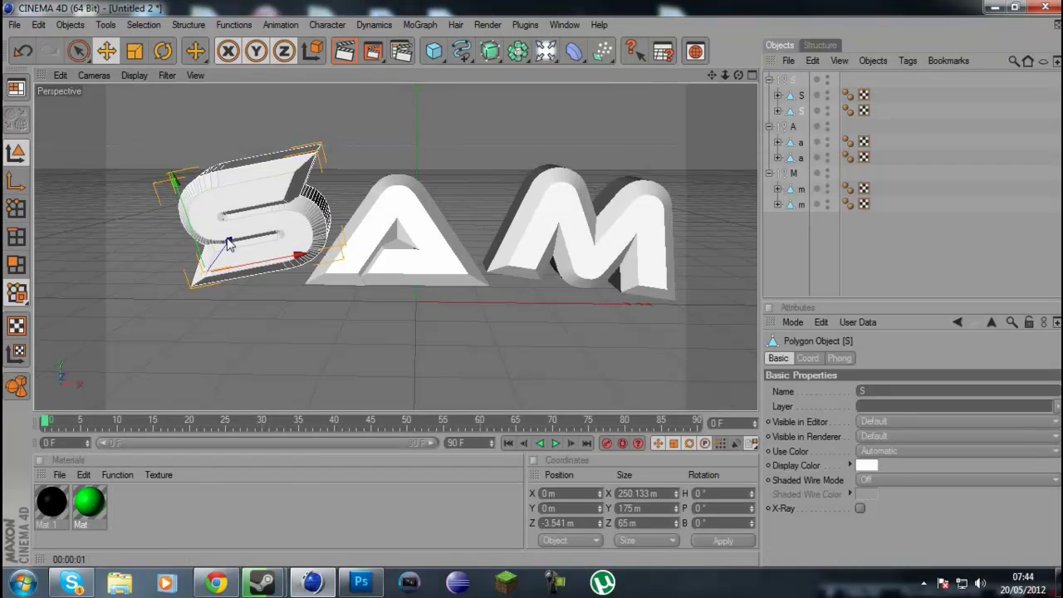
drag(228, 241, 228, 242)
click(795, 158)
click(340, 270)
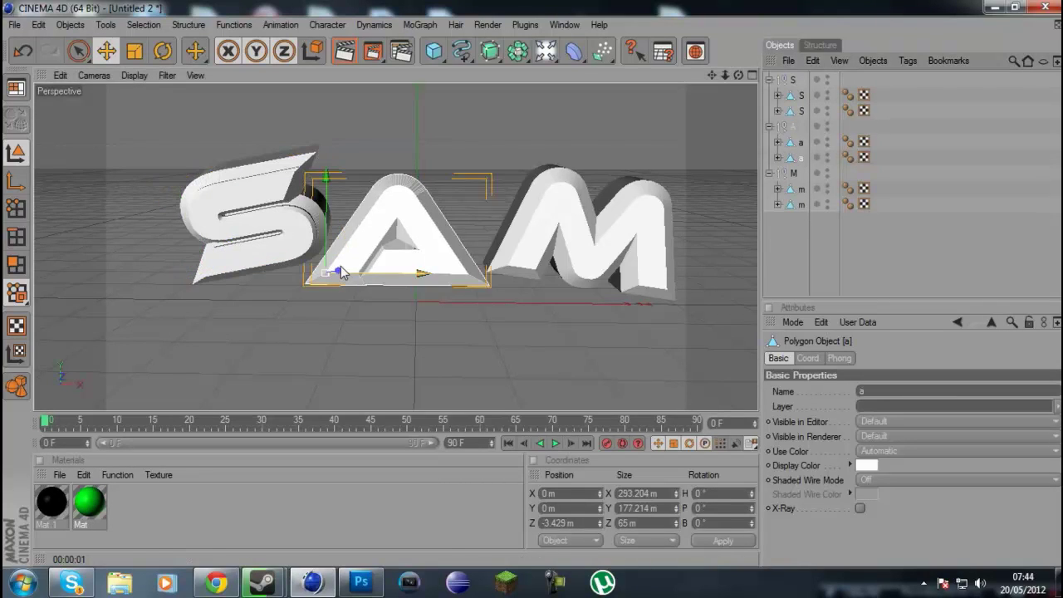
drag(738, 76, 734, 88)
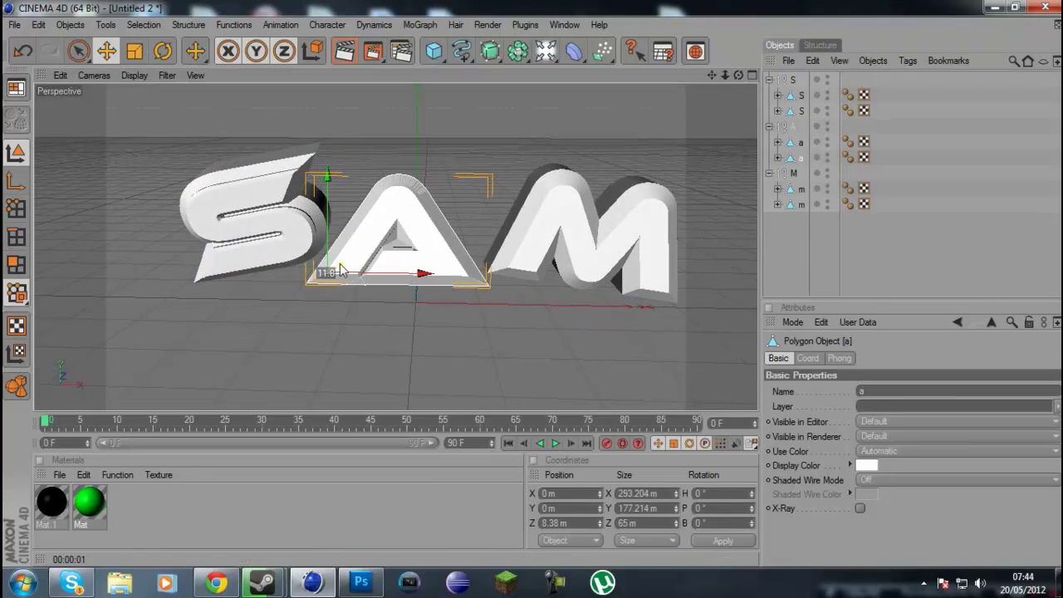
click(623, 204)
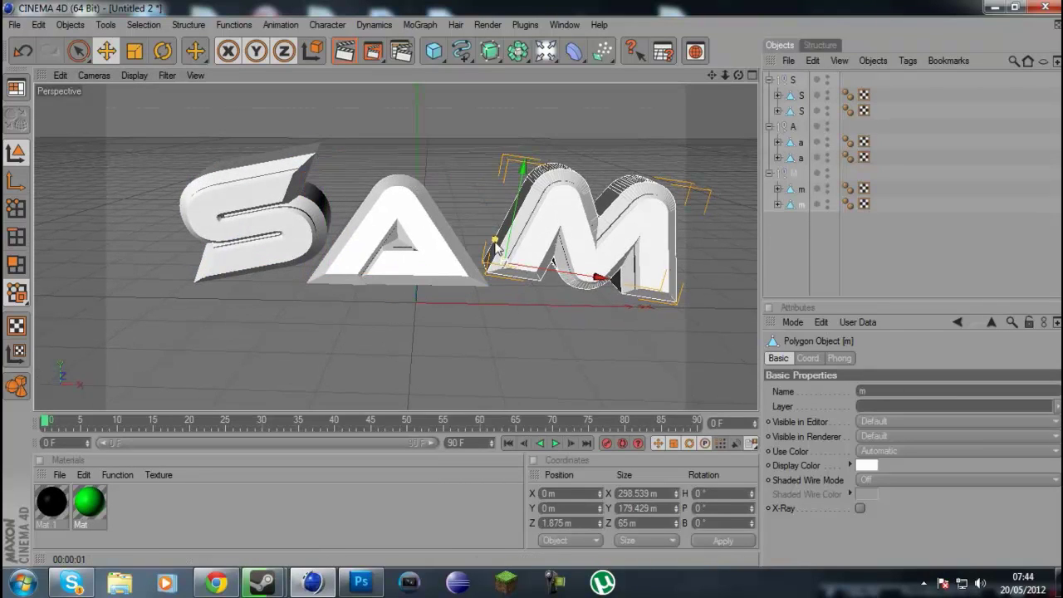
mouse_move(739, 75)
mouse_down()
mouse_move(706, 71)
mouse_move(732, 62)
mouse_up()
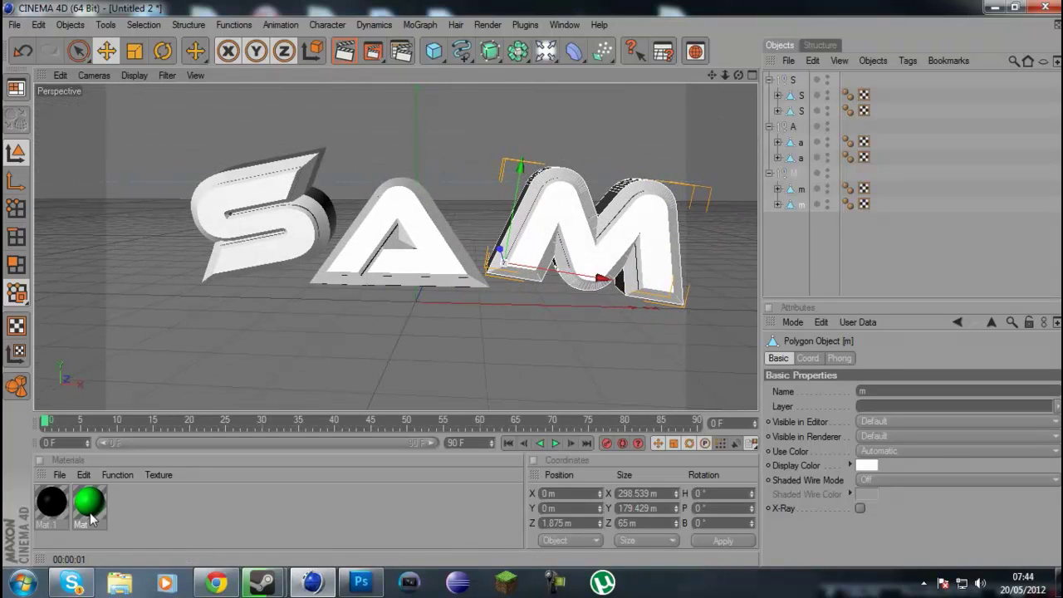
- Apply the green Mat to the outline objects of S, A and M
drag(91, 520, 800, 111)
drag(802, 160, 802, 161)
drag(90, 505, 801, 207)
- Apply the black Mat.1 to the front faces of A, S and M
drag(54, 503, 419, 212)
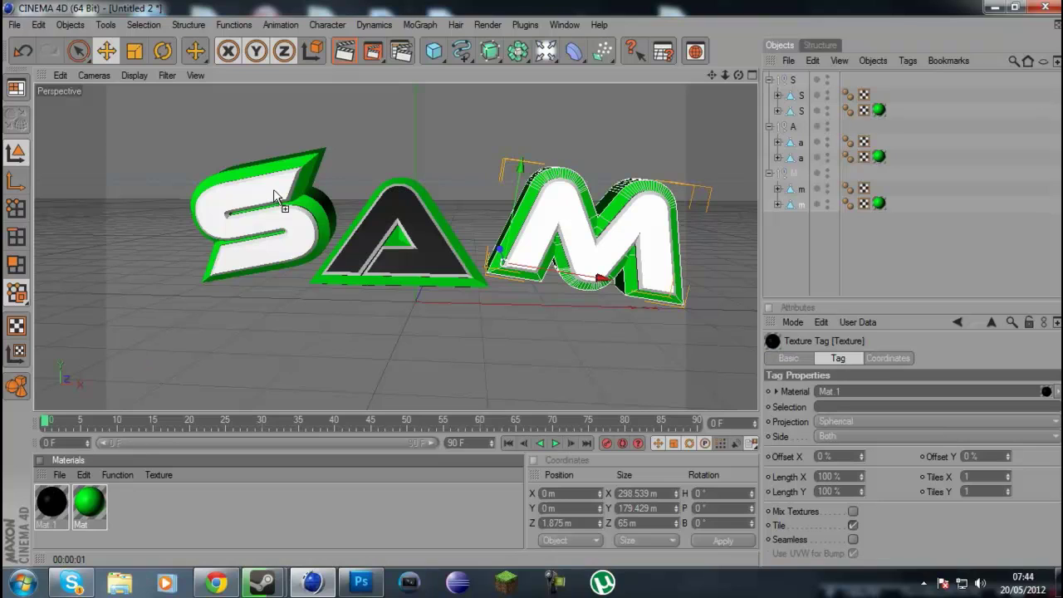
drag(276, 197, 278, 198)
drag(563, 214, 562, 214)
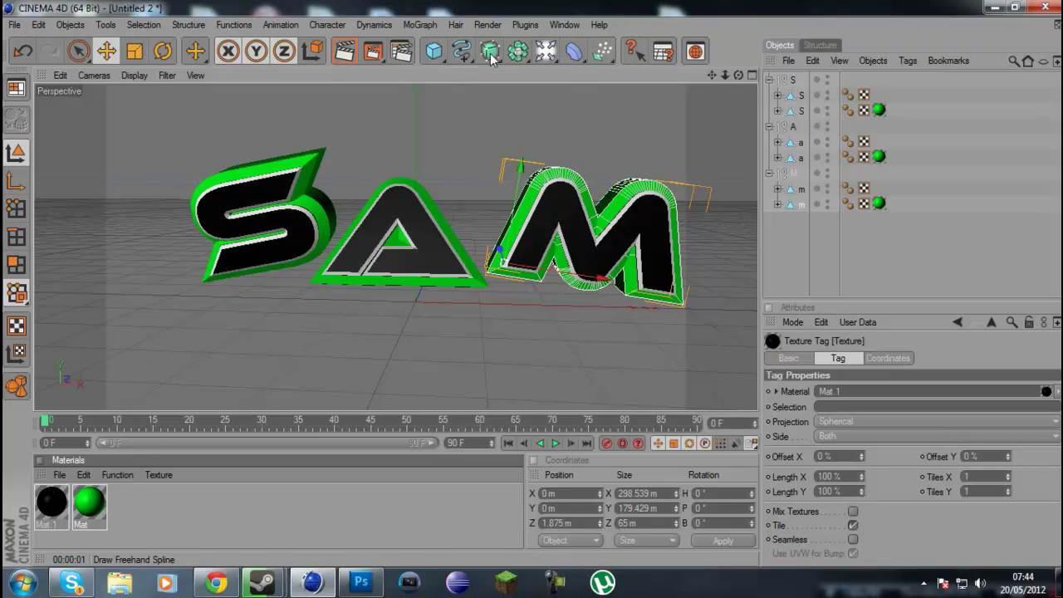
- Preview the lettering in the perspective view, and check it with a Picture Viewer render
click(354, 52)
click(362, 470)
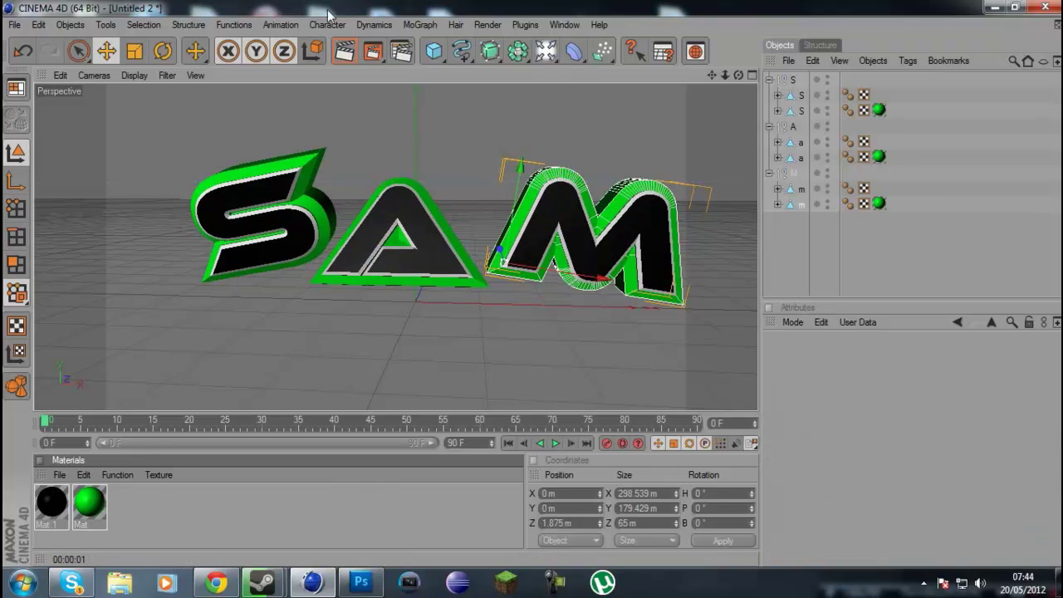
drag(738, 75, 689, 76)
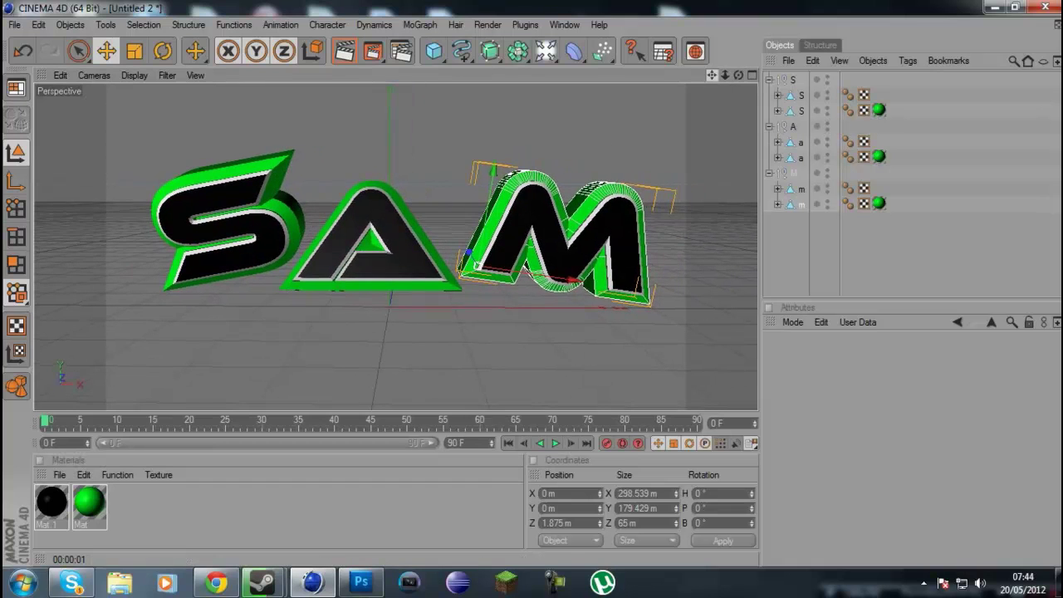
click(374, 52)
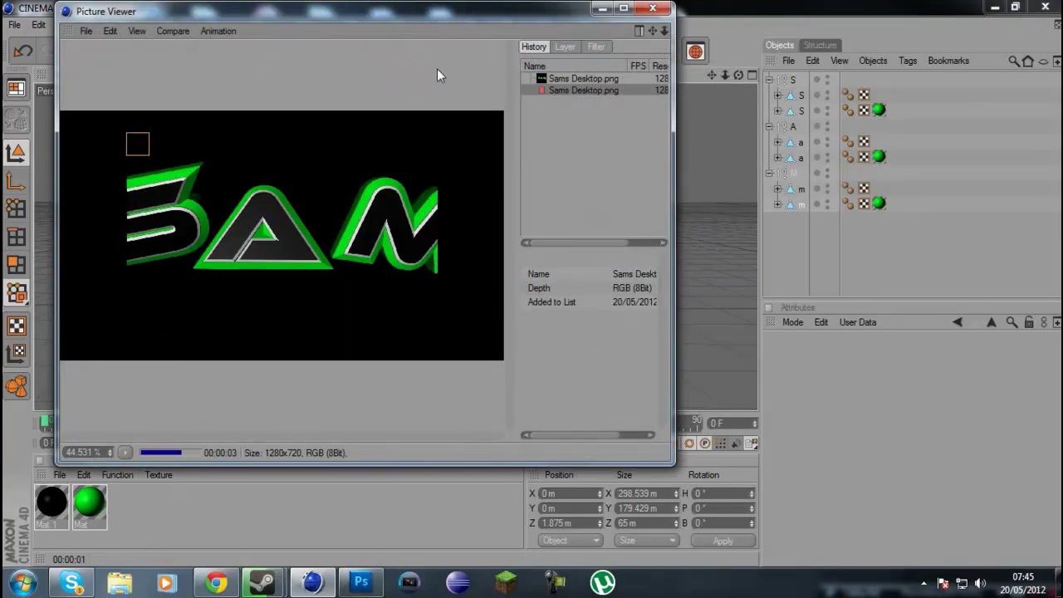
click(663, 12)
- Add the Ambient Occlusion effect to the render settings and render to the Picture Viewer again, overwriting the existing PNG
click(402, 51)
click(129, 280)
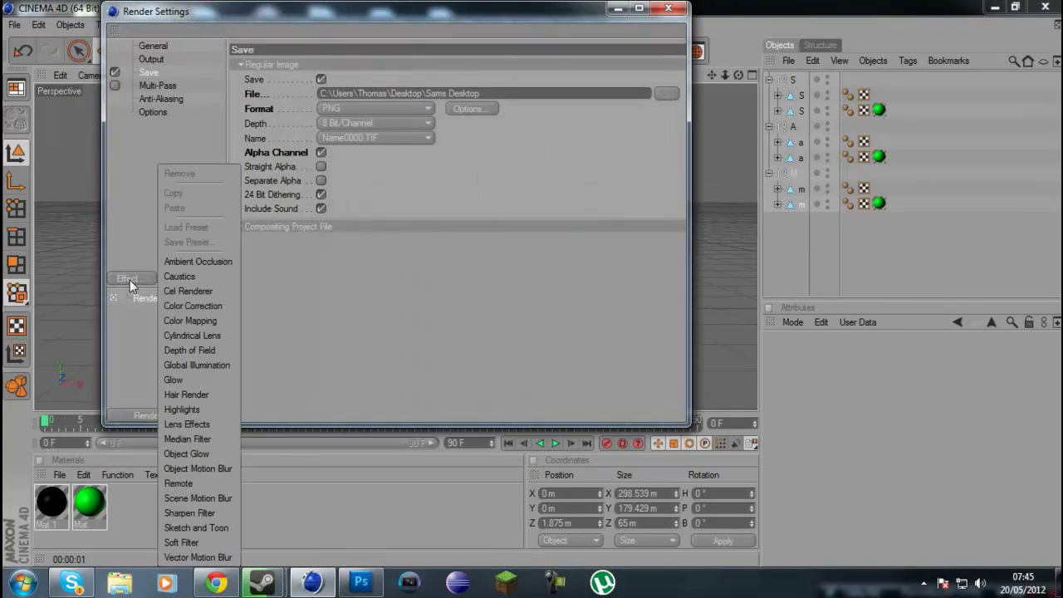
click(200, 262)
click(669, 11)
click(374, 52)
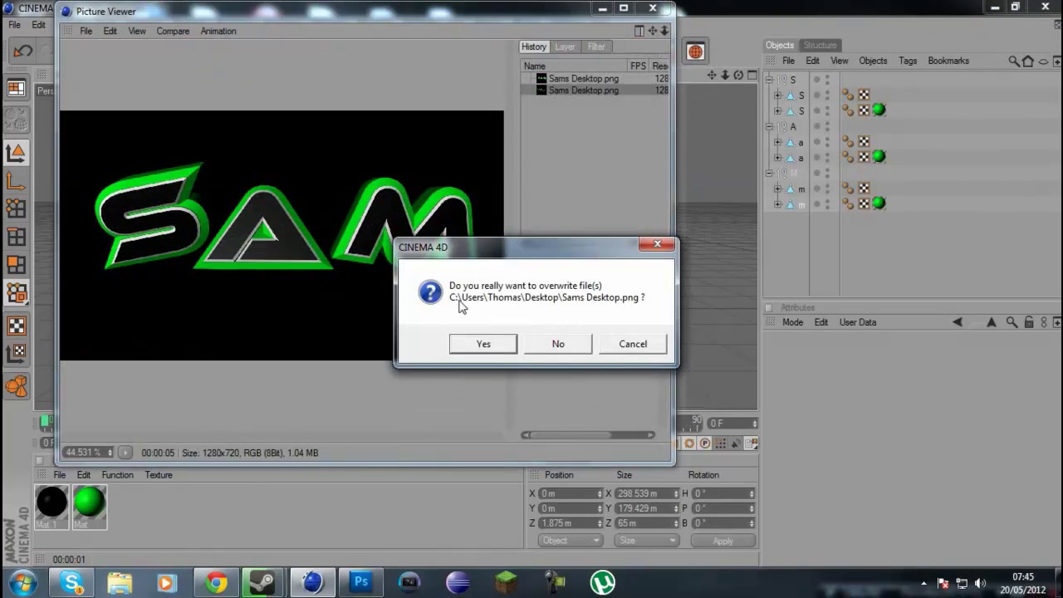
click(489, 341)
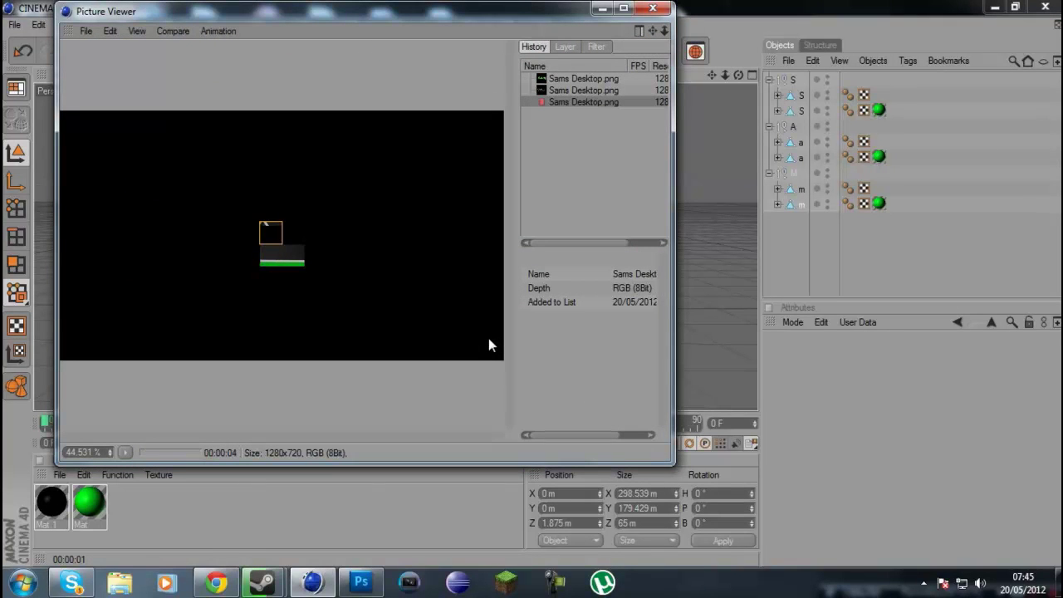